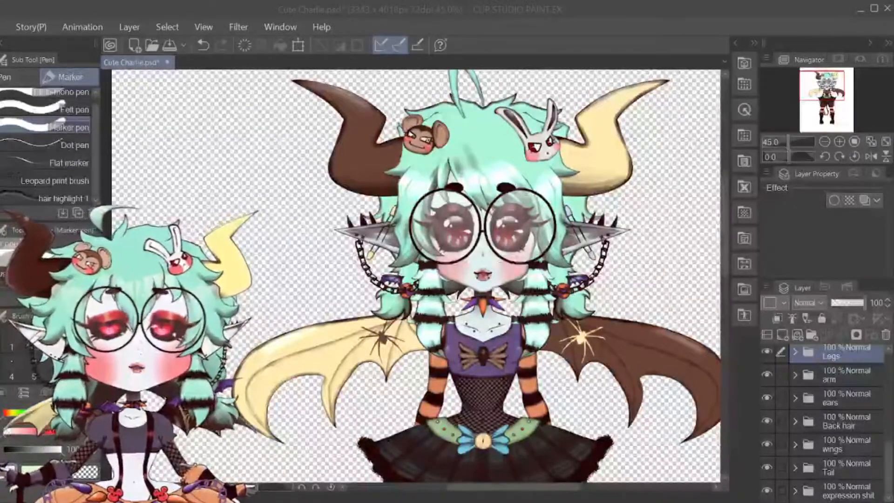
Select the Head folder and the horn folder in turn to review how the character's layers are grouped
{"action": "scroll", "coordinate": [870, 385], "scroll_direction": "up", "scroll_amount": 3}
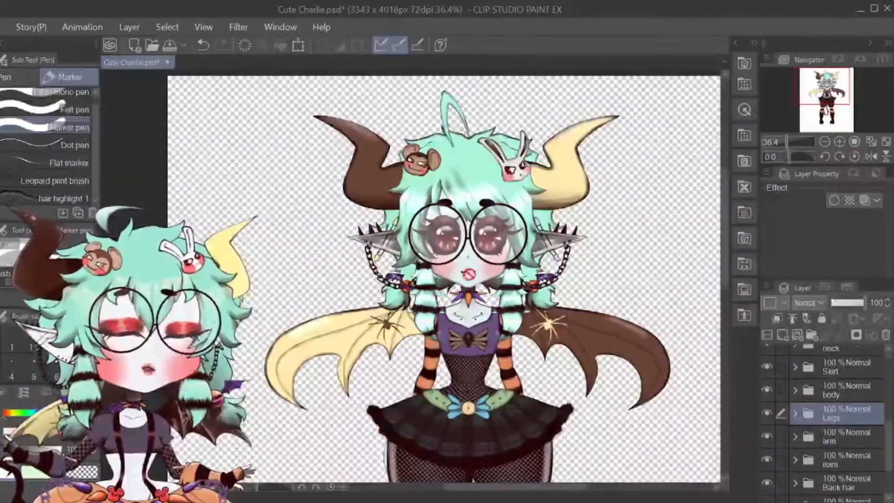
{"action": "scroll", "coordinate": [473, 274], "scroll_direction": "up", "scroll_amount": 6}
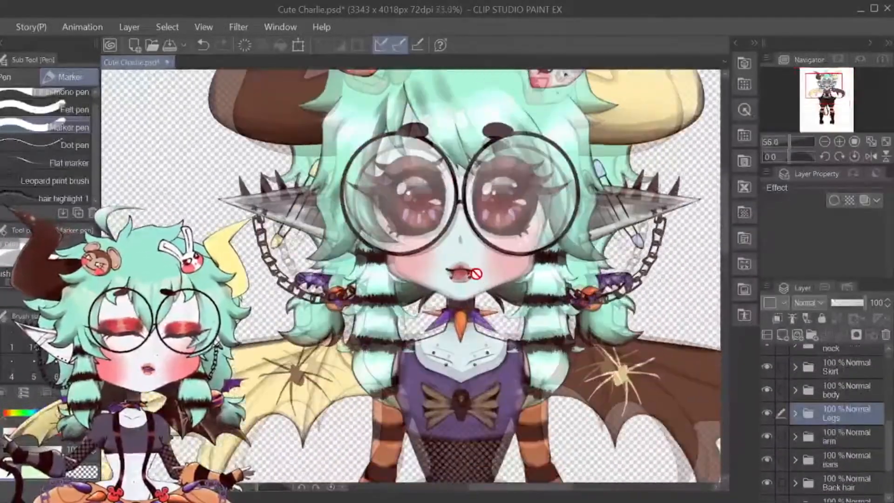
{"action": "scroll", "coordinate": [854, 395], "scroll_direction": "down", "scroll_amount": 2}
{"action": "scroll", "coordinate": [856, 397], "scroll_direction": "up", "scroll_amount": 4}
{"action": "scroll", "coordinate": [856, 395], "scroll_direction": "up", "scroll_amount": 3}
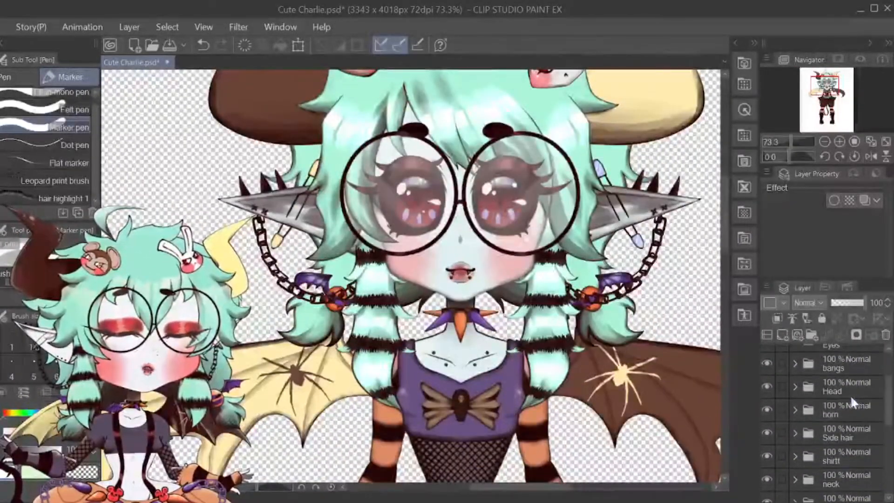
{"action": "left_click", "coordinate": [831, 383]}
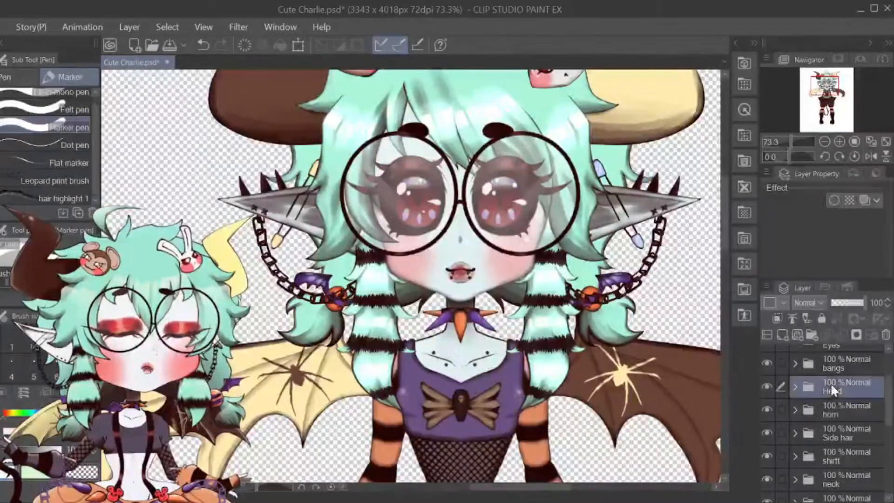
{"action": "left_click", "coordinate": [831, 410]}
{"action": "key", "text": "ctrl+minus"}
{"action": "key", "text": "ctrl+minus"}
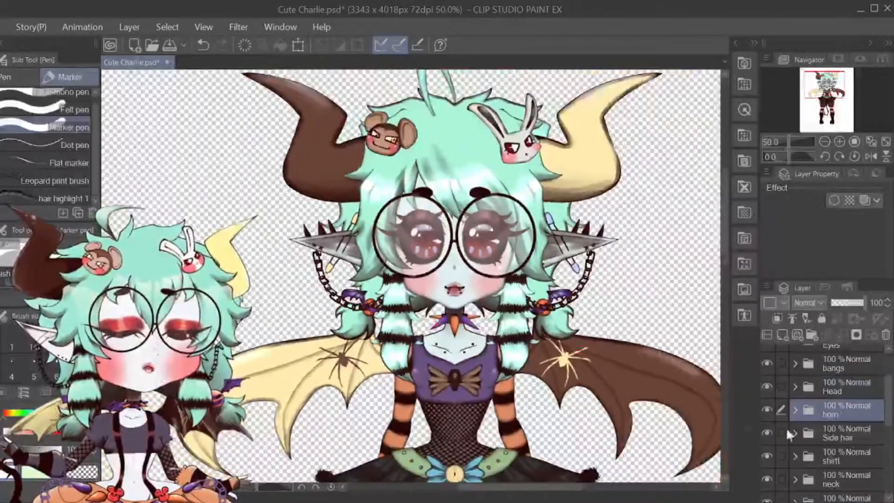
Go through the bangs, Eyes and Brows folders, ending with Brows selected
{"action": "left_click", "coordinate": [820, 361]}
{"action": "scroll", "coordinate": [820, 396], "scroll_direction": "up", "scroll_amount": 2}
{"action": "left_click", "coordinate": [820, 378]}
{"action": "left_click", "coordinate": [820, 356]}
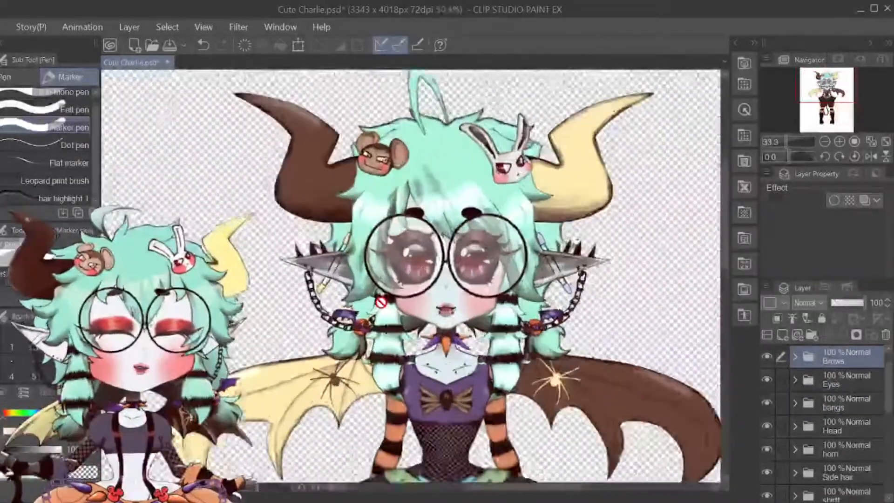
Select the glasses layer and hide the glasses, monkey clip and bunny clip layers to view the face without them
{"action": "scroll", "coordinate": [326, 270], "scroll_direction": "up", "scroll_amount": 1}
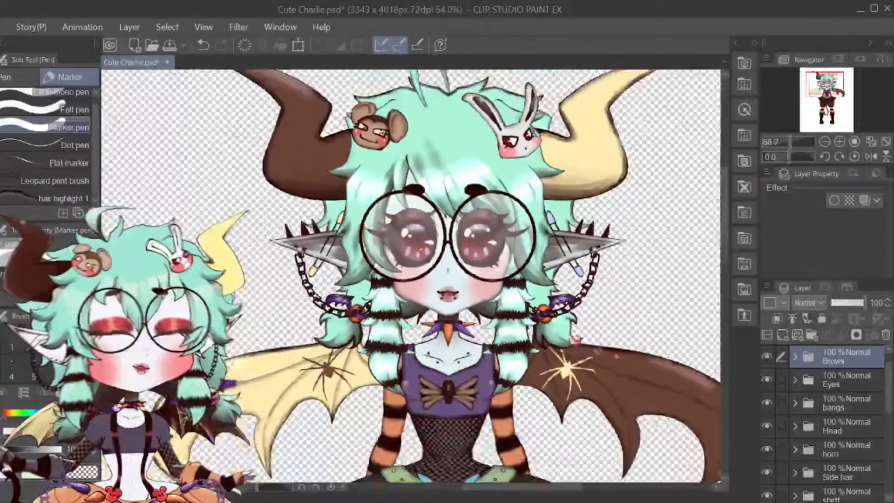
{"action": "scroll", "coordinate": [795, 356], "scroll_direction": "up", "scroll_amount": 3}
{"action": "scroll", "coordinate": [802, 403], "scroll_direction": "down", "scroll_amount": 2}
{"action": "left_click", "coordinate": [806, 401]}
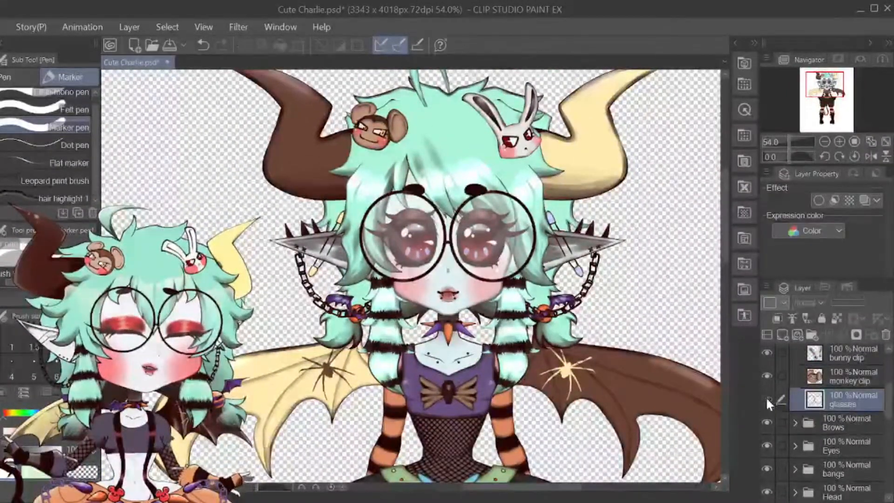
{"action": "left_click", "coordinate": [766, 396]}
{"action": "left_click", "coordinate": [765, 374]}
{"action": "left_click", "coordinate": [767, 352]}
{"action": "left_click", "coordinate": [766, 353]}
{"action": "left_click", "coordinate": [766, 353]}
{"action": "left_click", "coordinate": [767, 352]}
{"action": "left_click", "coordinate": [766, 353]}
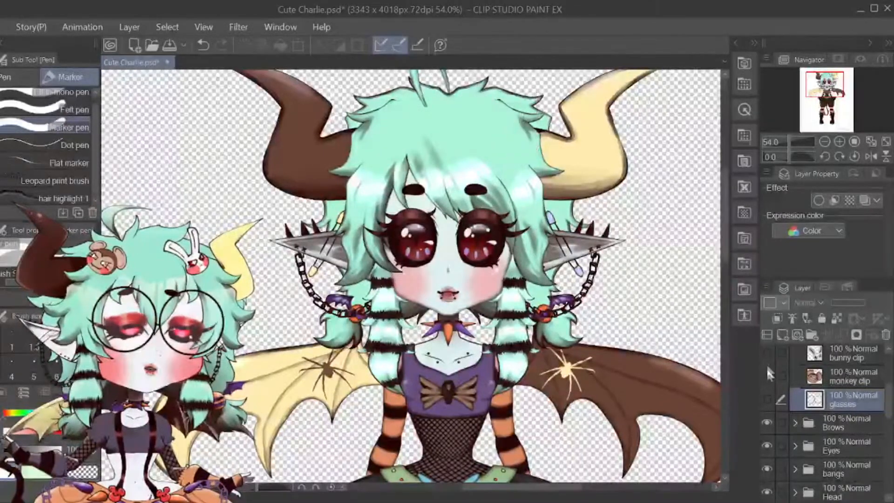
Make the monkey clip, bunny clip and glasses layers visible again
{"action": "left_click", "coordinate": [766, 376]}
{"action": "left_click", "coordinate": [767, 352]}
{"action": "left_click", "coordinate": [767, 399]}
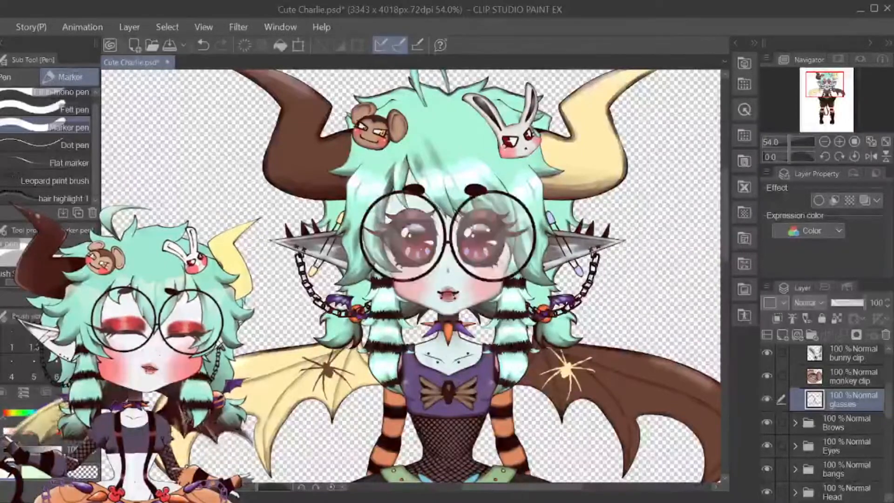
Examine the glasses and the eyes behind the semi-transparent lenses up close
{"action": "scroll", "coordinate": [461, 274], "scroll_direction": "up", "scroll_amount": 1}
{"action": "scroll", "coordinate": [466, 261], "scroll_direction": "up", "scroll_amount": 4}
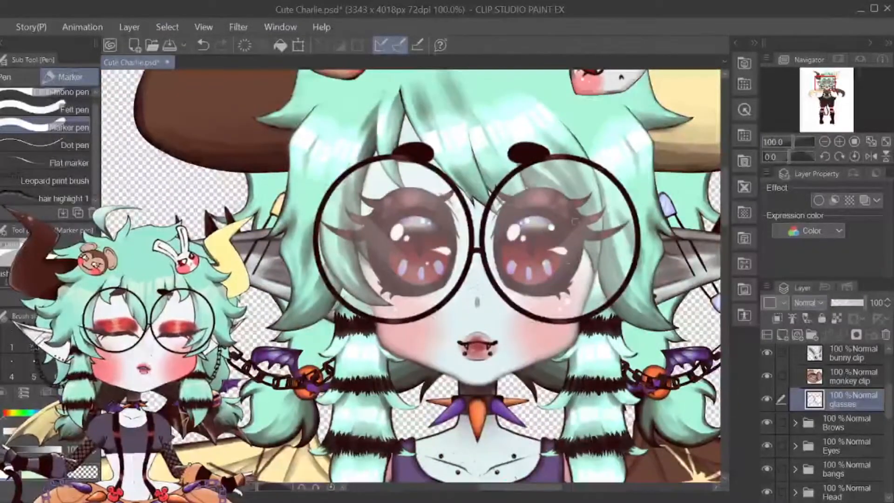
{"action": "scroll", "coordinate": [450, 238], "scroll_direction": "up", "scroll_amount": 4}
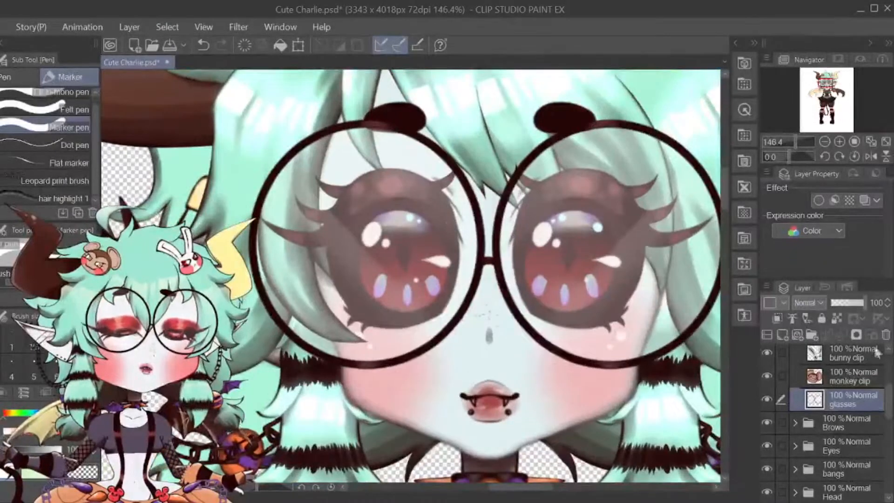
{"action": "scroll", "coordinate": [252, 135], "scroll_direction": "up", "scroll_amount": 3}
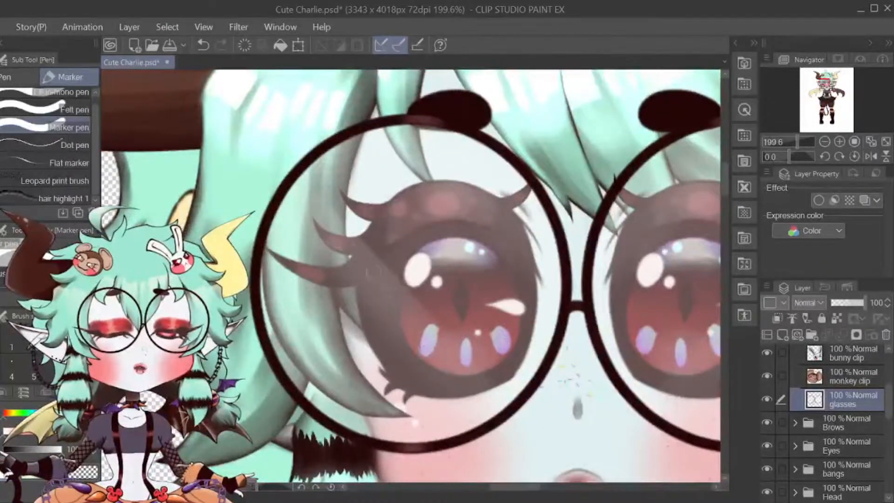
{"action": "scroll", "coordinate": [327, 196], "scroll_direction": "down", "scroll_amount": 2}
{"action": "scroll", "coordinate": [361, 228], "scroll_direction": "up", "scroll_amount": 2}
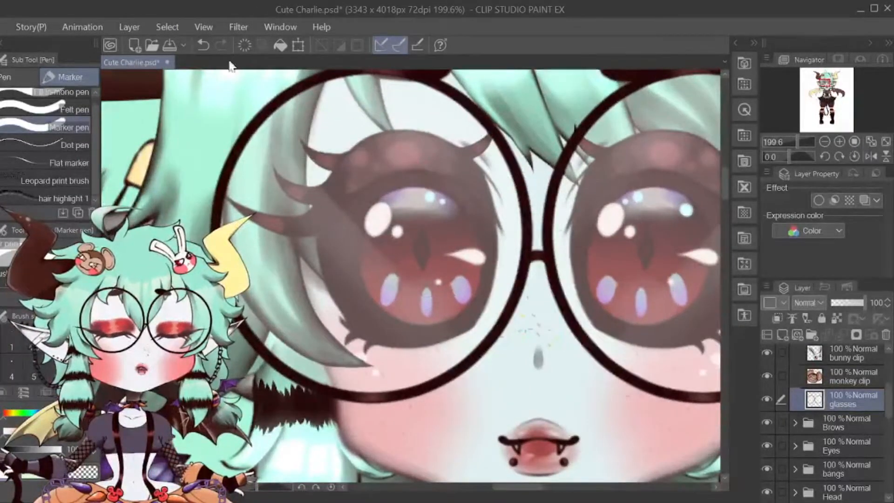
{"action": "scroll", "coordinate": [355, 220], "scroll_direction": "down", "scroll_amount": 2}
{"action": "scroll", "coordinate": [356, 220], "scroll_direction": "up", "scroll_amount": 2}
{"action": "scroll", "coordinate": [343, 147], "scroll_direction": "down", "scroll_amount": 3}
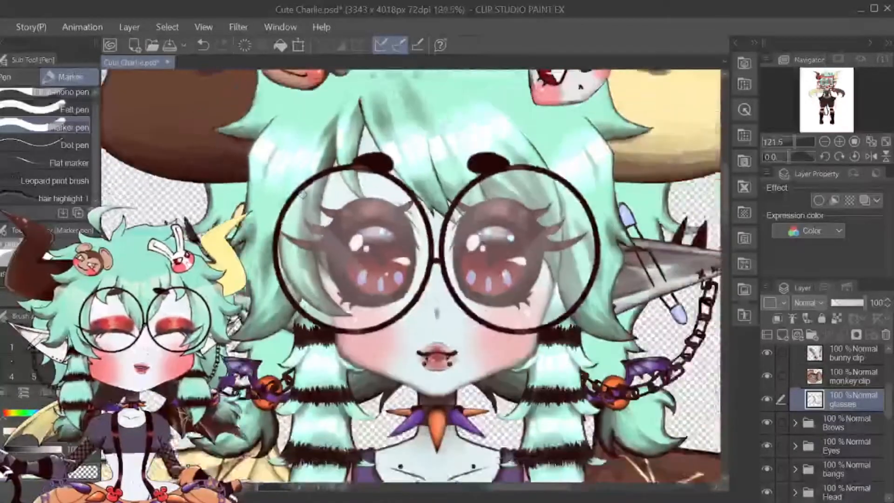
{"action": "scroll", "coordinate": [344, 146], "scroll_direction": "down", "scroll_amount": 1}
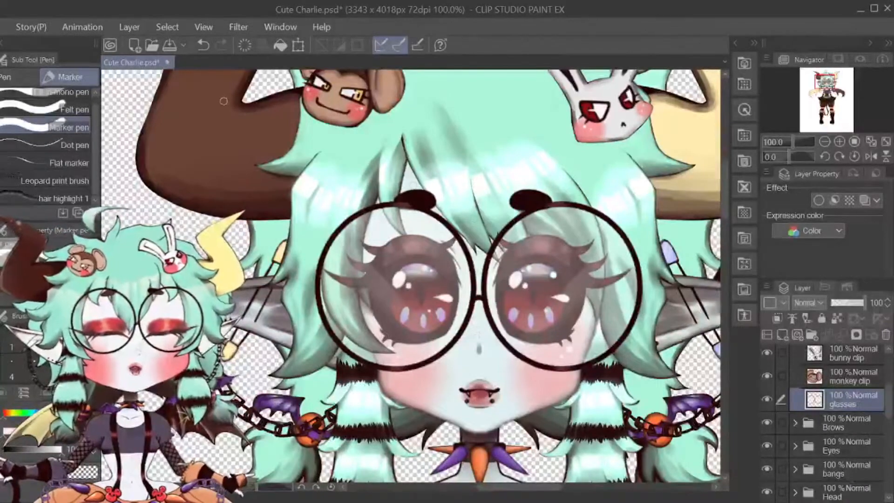
{"action": "scroll", "coordinate": [223, 101], "scroll_direction": "up", "scroll_amount": 2}
Select the pipe Copy layer, raise its opacity briefly and return it to 0%
{"action": "scroll", "coordinate": [829, 397], "scroll_direction": "up", "scroll_amount": 2}
{"action": "left_click", "coordinate": [824, 432]}
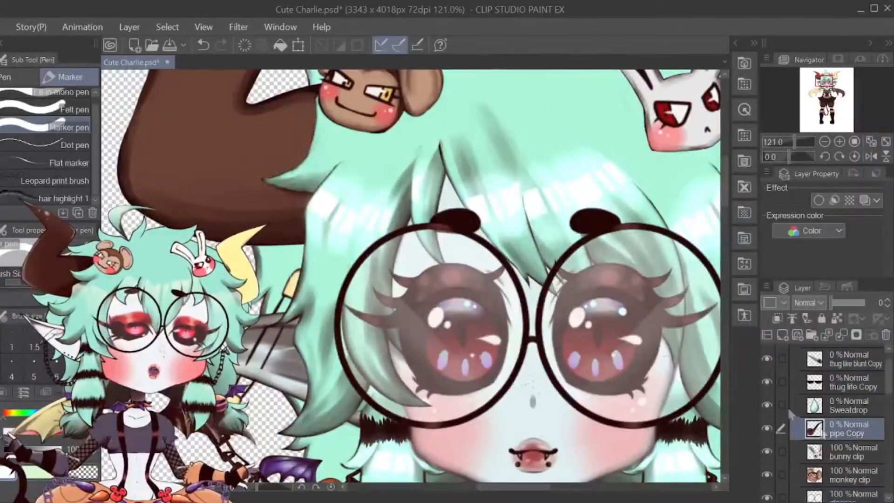
{"action": "scroll", "coordinate": [453, 228], "scroll_direction": "down", "scroll_amount": 4}
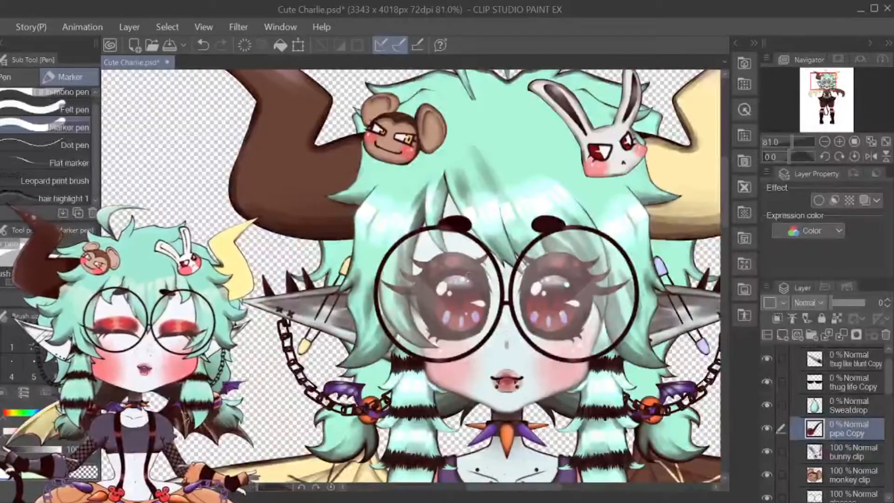
{"action": "scroll", "coordinate": [465, 275], "scroll_direction": "down", "scroll_amount": 3}
{"action": "scroll", "coordinate": [517, 348], "scroll_direction": "up", "scroll_amount": 5}
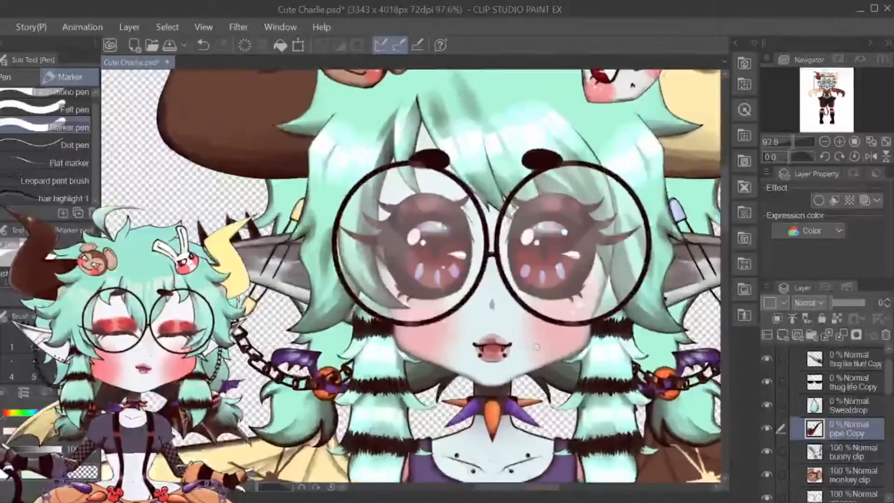
{"action": "left_click_drag", "start_coordinate": [832, 303], "coordinate": [865, 303]}
{"action": "left_click_drag", "start_coordinate": [884, 266], "coordinate": [831, 304]}
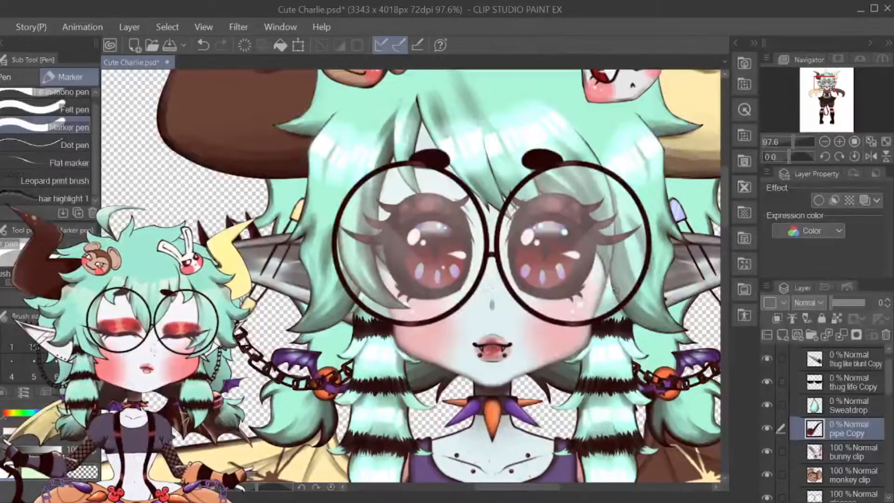
Collapse the accessories folder and hide the accessories, Brows, Eyes, bangs and Side hair folders to expose the bare head
{"action": "scroll", "coordinate": [828, 402], "scroll_direction": "up", "scroll_amount": 1}
{"action": "left_click", "coordinate": [795, 356]}
{"action": "left_click_drag", "start_coordinate": [768, 356], "coordinate": [768, 406]}
{"action": "left_click", "coordinate": [767, 422]}
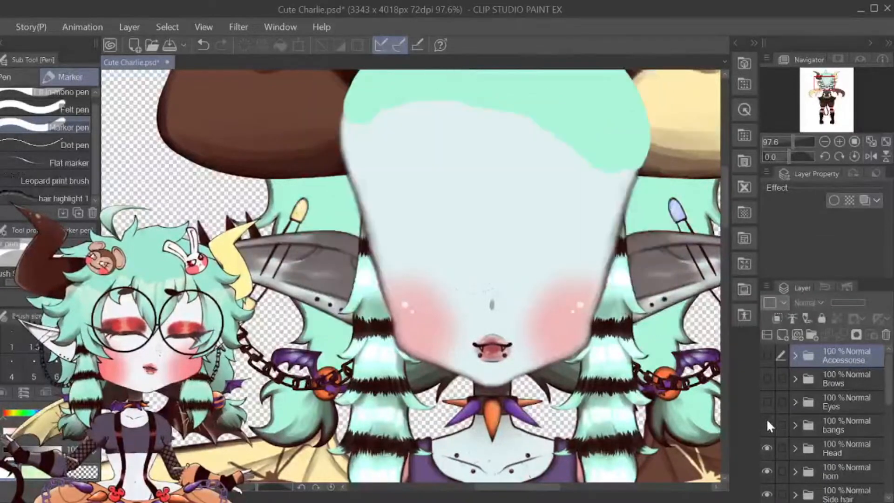
{"action": "scroll", "coordinate": [766, 441], "scroll_direction": "down", "scroll_amount": 3}
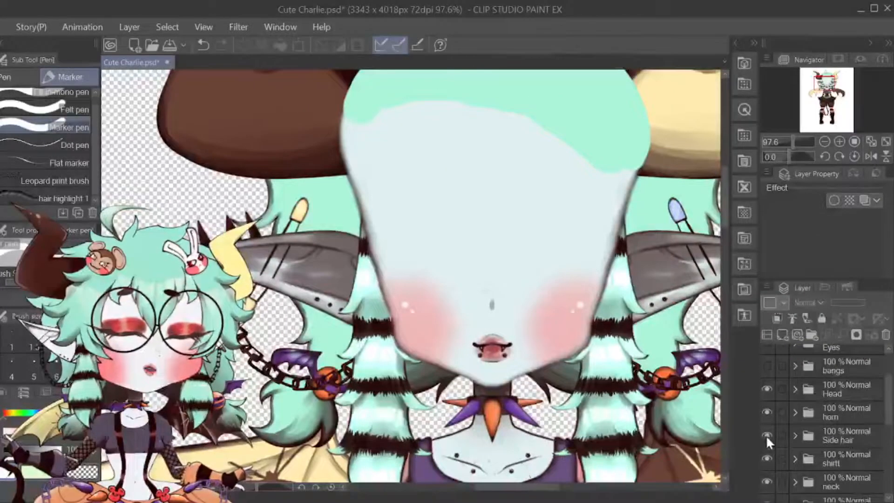
{"action": "left_click", "coordinate": [766, 436]}
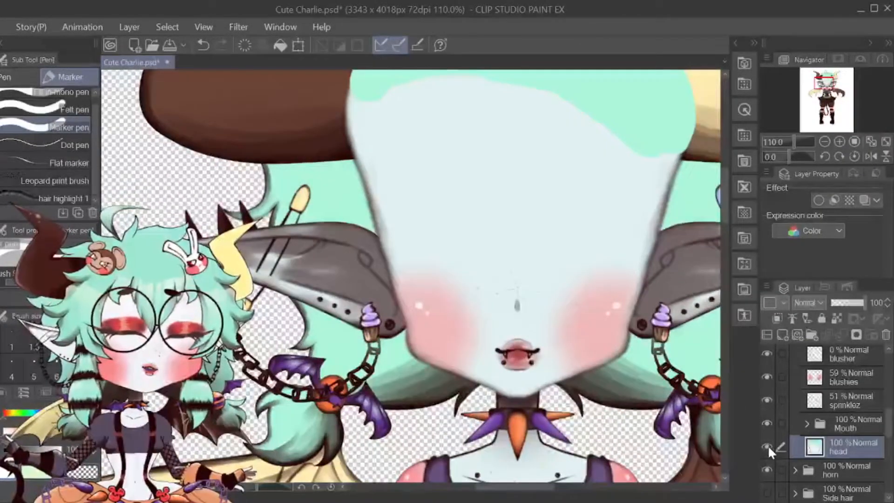
Toggle the head layer's visibility off and on to compare the face with and without it
{"action": "left_click", "coordinate": [767, 445]}
{"action": "left_click", "coordinate": [768, 445]}
{"action": "left_click", "coordinate": [767, 445]}
{"action": "left_click", "coordinate": [768, 445]}
{"action": "left_click", "coordinate": [768, 446]}
{"action": "left_click", "coordinate": [768, 445]}
Examine the head layer's side outline, cheeks and painted hairline up close
{"action": "scroll", "coordinate": [497, 195], "scroll_direction": "up", "scroll_amount": 2}
{"action": "scroll", "coordinate": [326, 129], "scroll_direction": "up", "scroll_amount": 1}
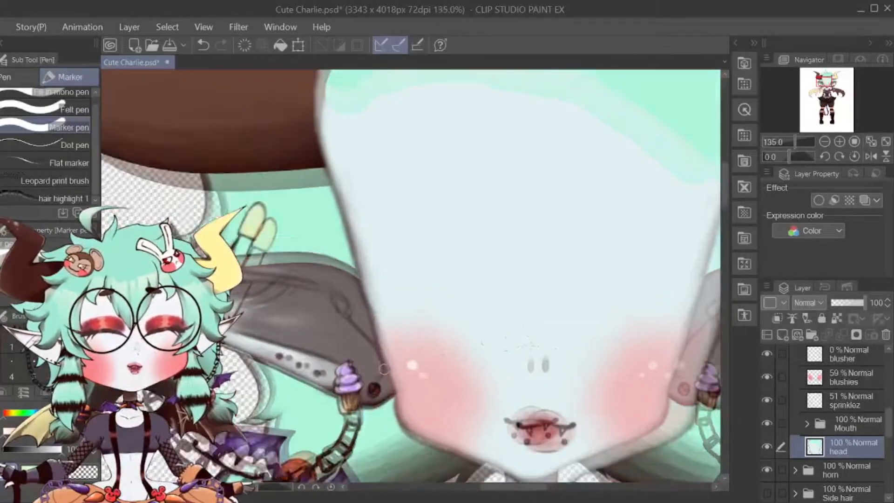
{"action": "scroll", "coordinate": [380, 293], "scroll_direction": "up", "scroll_amount": 2}
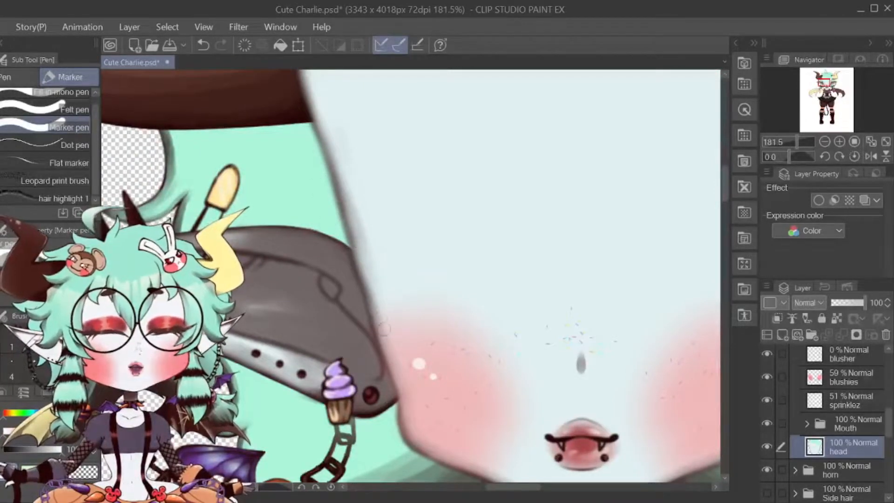
{"action": "scroll", "coordinate": [423, 272], "scroll_direction": "down", "scroll_amount": 3}
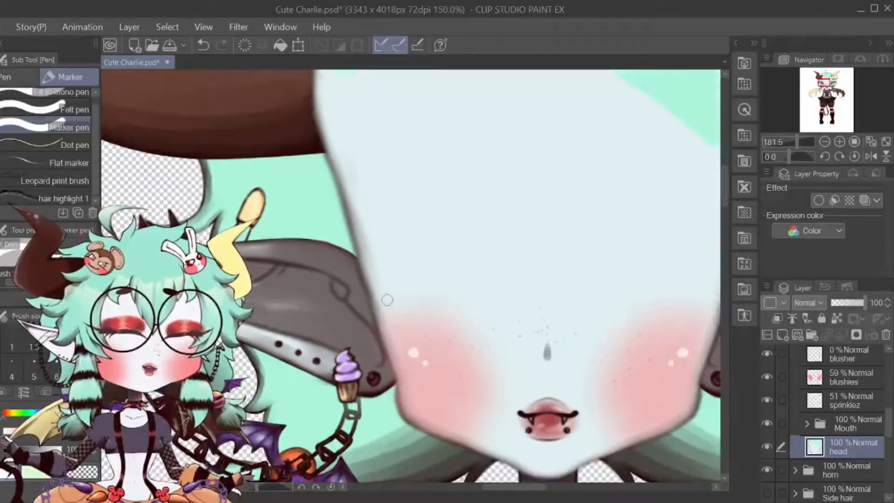
{"action": "scroll", "coordinate": [560, 329], "scroll_direction": "up", "scroll_amount": 4}
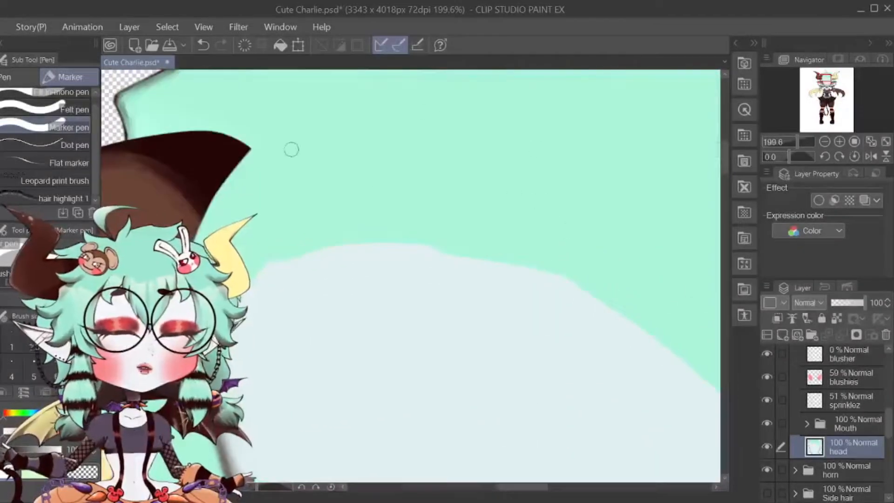
{"action": "scroll", "coordinate": [440, 215], "scroll_direction": "down", "scroll_amount": 4}
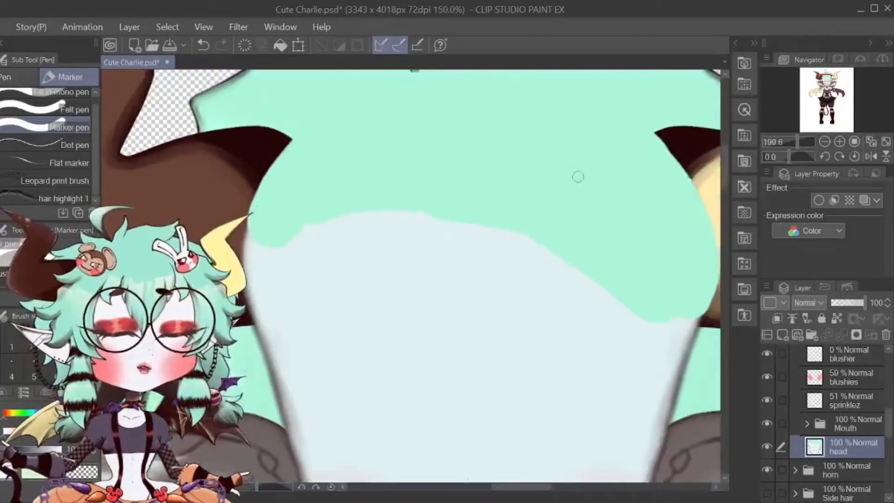
{"action": "scroll", "coordinate": [441, 215], "scroll_direction": "up", "scroll_amount": 3}
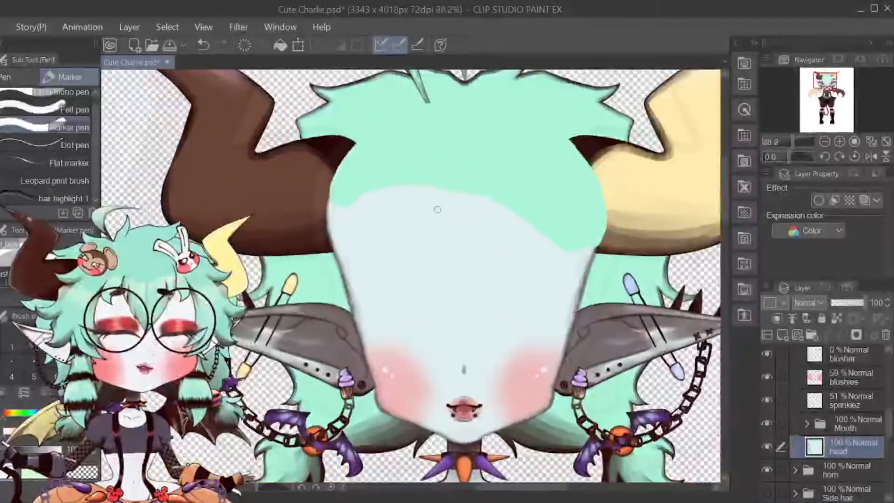
{"action": "scroll", "coordinate": [416, 97], "scroll_direction": "down", "scroll_amount": 2}
Hide and show the head layer repeatedly to check its full extent, leaving it visible
{"action": "left_click", "coordinate": [768, 447]}
{"action": "left_click", "coordinate": [769, 446]}
{"action": "left_click", "coordinate": [769, 445]}
{"action": "left_click", "coordinate": [769, 445]}
{"action": "left_click", "coordinate": [769, 446]}
{"action": "left_click", "coordinate": [769, 445]}
{"action": "left_click", "coordinate": [768, 446]}
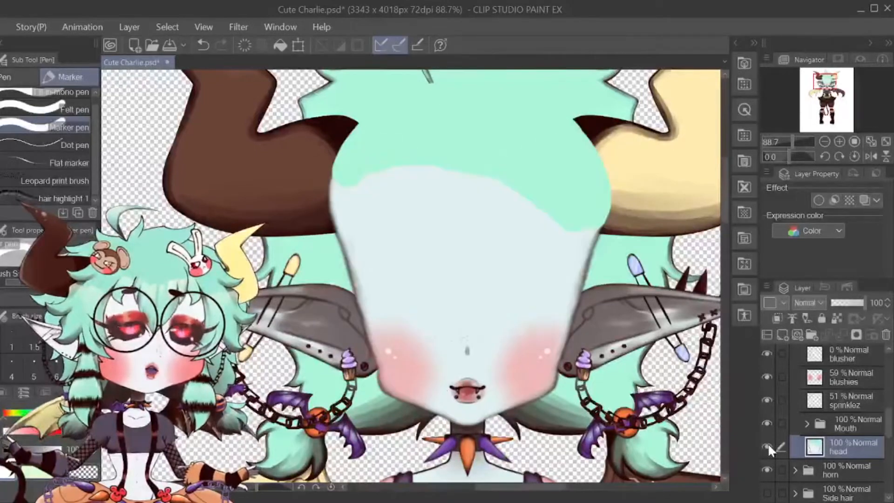
Select the sprinklez layer and toggle its visibility off and on while viewing the nose and cheeks up close
{"action": "left_click", "coordinate": [821, 405]}
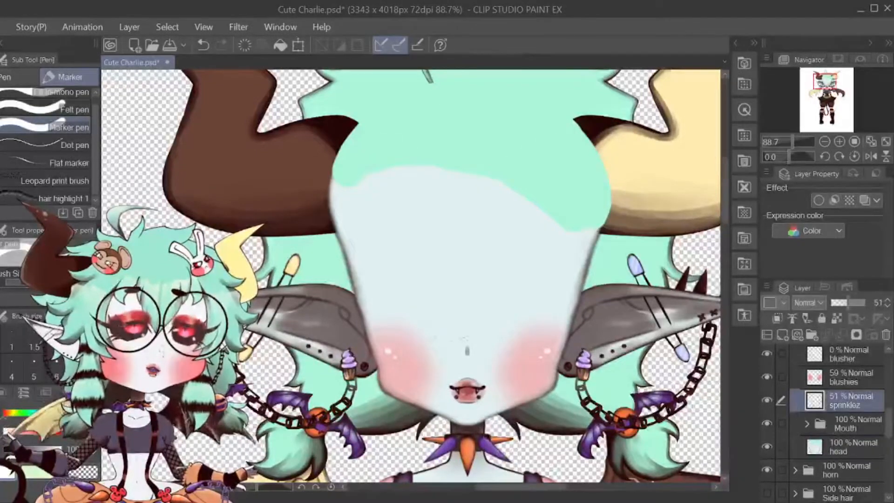
{"action": "scroll", "coordinate": [463, 385], "scroll_direction": "up", "scroll_amount": 13}
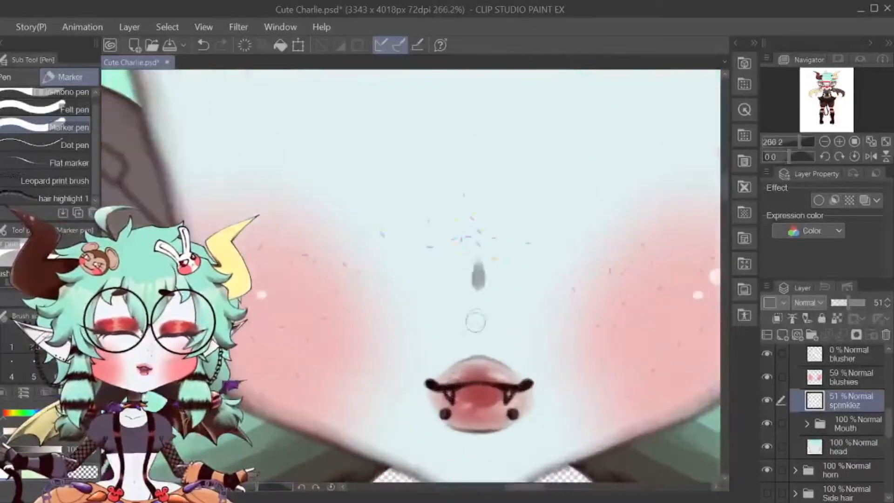
{"action": "left_click", "coordinate": [768, 399]}
{"action": "left_click", "coordinate": [767, 399]}
{"action": "left_click", "coordinate": [768, 398]}
{"action": "left_click", "coordinate": [768, 399]}
Select the blushies layer and toggle its visibility off and on
{"action": "left_click", "coordinate": [802, 380]}
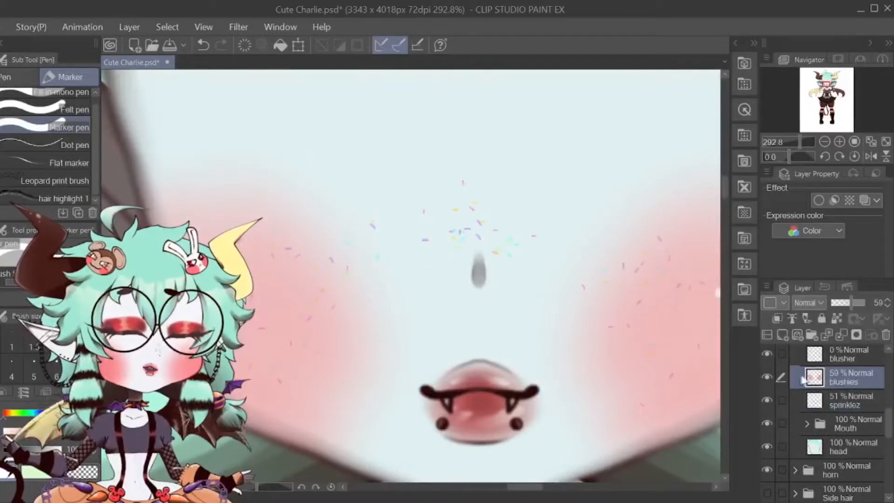
{"action": "left_click", "coordinate": [768, 374]}
{"action": "left_click", "coordinate": [768, 375]}
{"action": "left_click", "coordinate": [767, 374]}
{"action": "left_click", "coordinate": [767, 375]}
Toggle the Face lights layer's visibility off and on to compare the cheek highlights
{"action": "scroll", "coordinate": [768, 374], "scroll_direction": "up", "scroll_amount": 2}
{"action": "left_click", "coordinate": [769, 361]}
{"action": "left_click", "coordinate": [767, 359]}
{"action": "left_click", "coordinate": [767, 359]}
{"action": "left_click", "coordinate": [767, 360]}
{"action": "left_click", "coordinate": [768, 359]}
{"action": "left_click", "coordinate": [767, 360]}
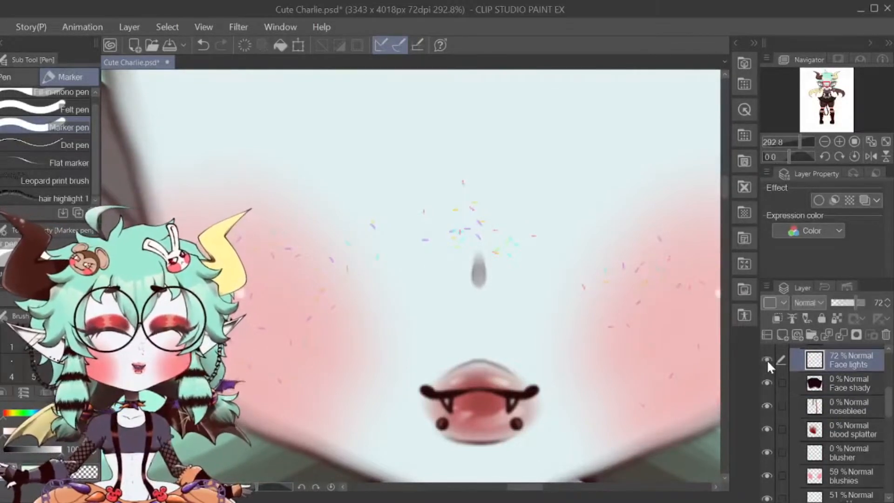
{"action": "left_click", "coordinate": [767, 360]}
{"action": "left_click", "coordinate": [767, 359]}
Toggle the visibility of another face layer in the Head folder off and on
{"action": "scroll", "coordinate": [767, 360], "scroll_direction": "up", "scroll_amount": 2}
{"action": "left_click", "coordinate": [767, 376]}
{"action": "left_click", "coordinate": [767, 376]}
{"action": "left_click", "coordinate": [768, 376]}
{"action": "left_click", "coordinate": [767, 376]}
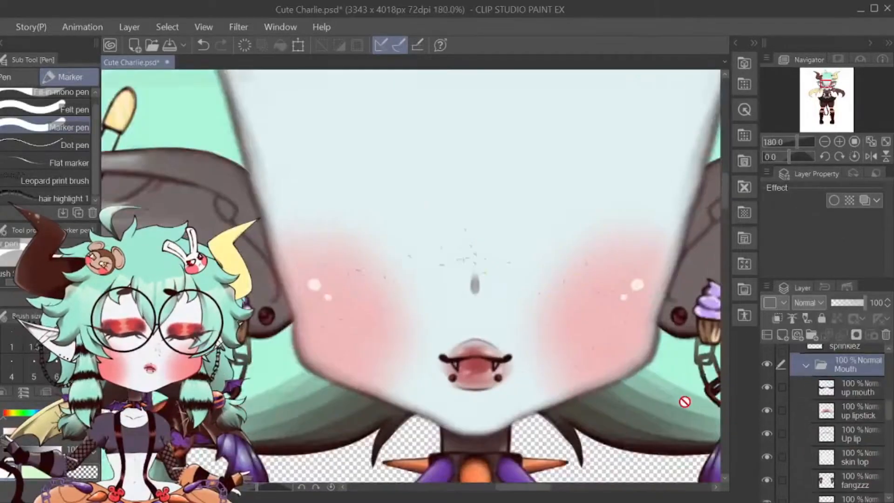
Select the up mouth layer in the Mouth folder and toggle the up lipstick layer's visibility off and on while viewing the lips up close
{"action": "scroll", "coordinate": [575, 367], "scroll_direction": "down", "scroll_amount": 6}
{"action": "scroll", "coordinate": [533, 322], "scroll_direction": "up", "scroll_amount": 4}
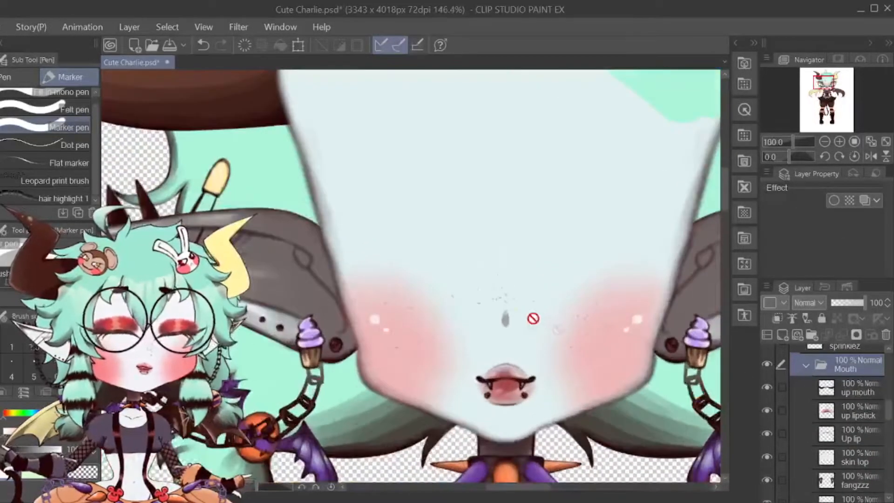
{"action": "left_click", "coordinate": [834, 394]}
{"action": "left_click", "coordinate": [768, 389]}
{"action": "left_click", "coordinate": [768, 408]}
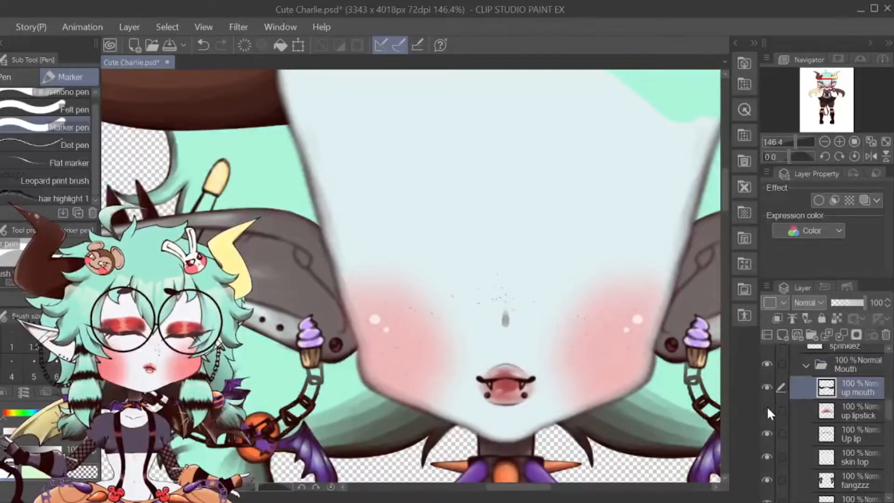
{"action": "left_click", "coordinate": [768, 408]}
{"action": "left_click", "coordinate": [768, 409]}
{"action": "left_click", "coordinate": [768, 409]}
{"action": "left_click", "coordinate": [768, 409]}
{"action": "left_click", "coordinate": [769, 409]}
{"action": "left_click", "coordinate": [768, 408]}
{"action": "left_click", "coordinate": [768, 408]}
{"action": "scroll", "coordinate": [483, 426], "scroll_direction": "up", "scroll_amount": 8}
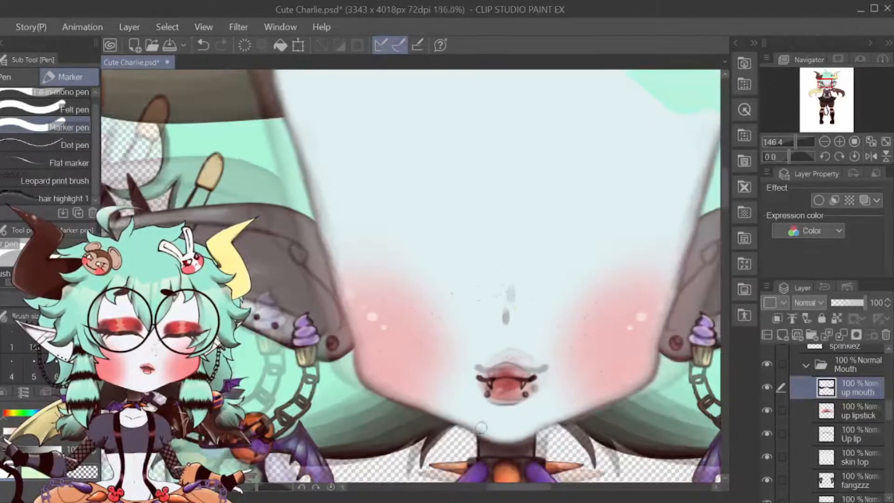
{"action": "left_click", "coordinate": [765, 411]}
{"action": "left_click", "coordinate": [765, 410]}
{"action": "left_click", "coordinate": [765, 411]}
{"action": "left_click", "coordinate": [765, 410]}
{"action": "left_click", "coordinate": [765, 410]}
{"action": "left_click", "coordinate": [765, 410]}
{"action": "left_click", "coordinate": [765, 410]}
{"action": "left_click", "coordinate": [765, 410]}
{"action": "left_click", "coordinate": [765, 410]}
{"action": "left_click", "coordinate": [765, 410]}
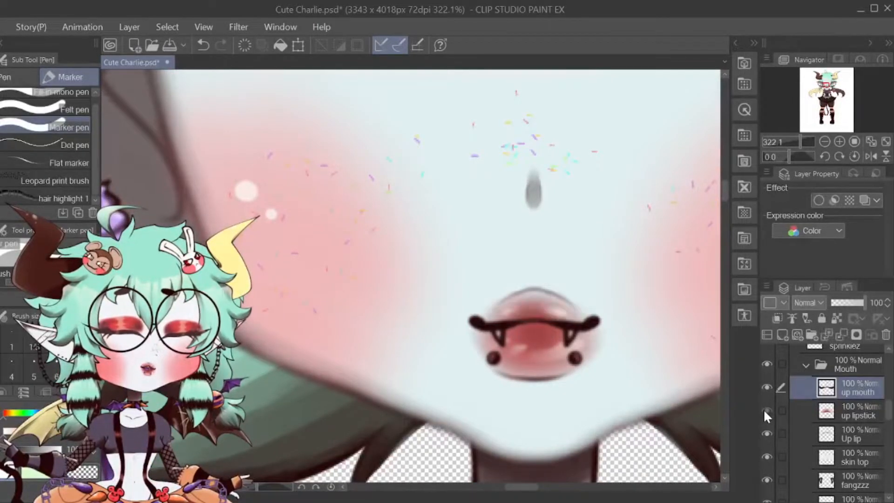
{"action": "left_click", "coordinate": [765, 409]}
{"action": "left_click", "coordinate": [765, 410]}
{"action": "left_click", "coordinate": [765, 410]}
{"action": "left_click", "coordinate": [764, 410]}
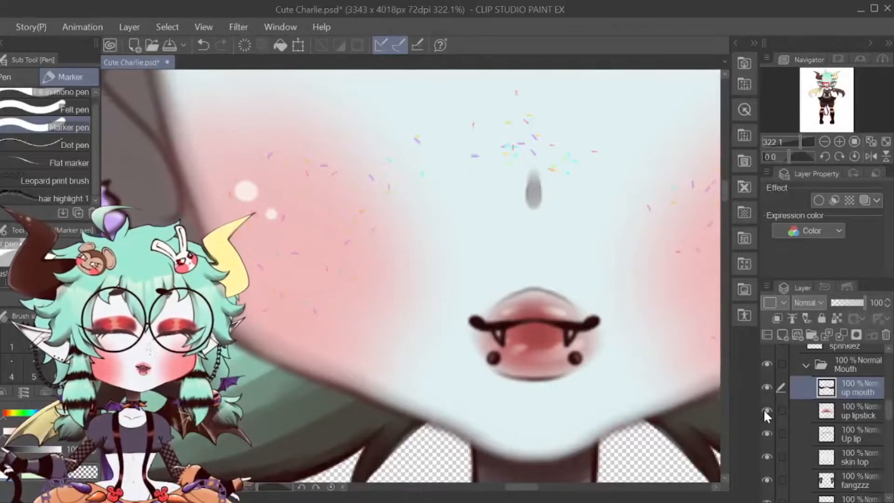
{"action": "left_click", "coordinate": [764, 410]}
{"action": "left_click", "coordinate": [765, 410]}
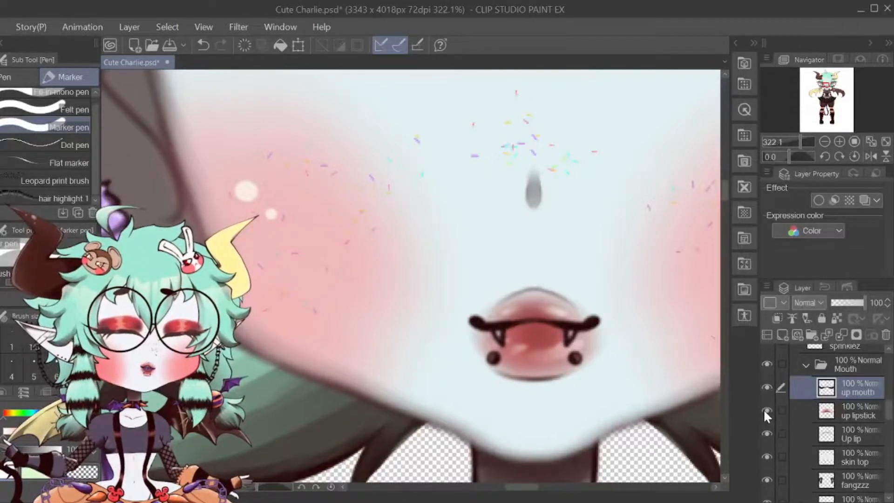
{"action": "left_click", "coordinate": [764, 410]}
{"action": "left_click", "coordinate": [765, 409]}
{"action": "left_click", "coordinate": [765, 410]}
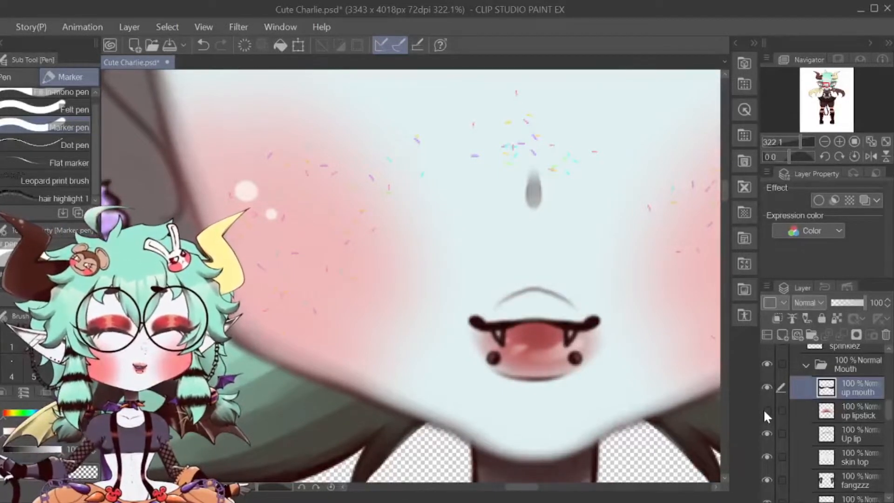
{"action": "left_click", "coordinate": [765, 410]}
{"action": "left_click", "coordinate": [765, 410]}
{"action": "left_click", "coordinate": [765, 410]}
{"action": "left_click", "coordinate": [765, 410]}
{"action": "left_click", "coordinate": [764, 410]}
Select the Up lip layer and toggle its visibility off and on to compare the upper lip outline
{"action": "scroll", "coordinate": [601, 368], "scroll_direction": "up", "scroll_amount": 2}
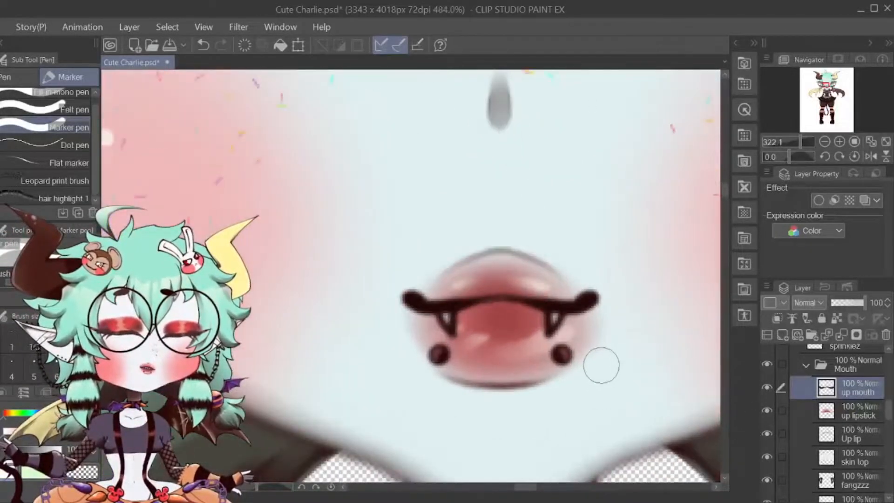
{"action": "left_click", "coordinate": [831, 413]}
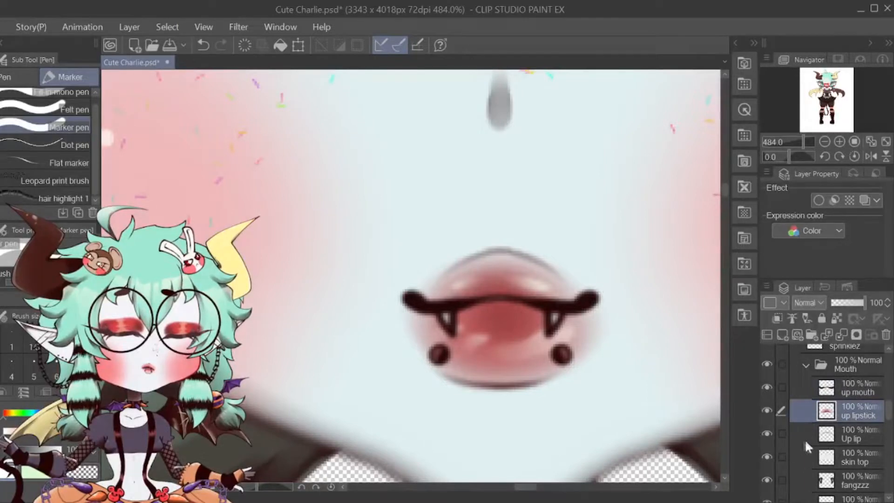
{"action": "left_click", "coordinate": [823, 440]}
{"action": "left_click", "coordinate": [766, 433]}
{"action": "left_click", "coordinate": [766, 433]}
{"action": "left_click", "coordinate": [765, 433]}
{"action": "left_click", "coordinate": [765, 433]}
{"action": "left_click", "coordinate": [765, 433]}
{"action": "left_click", "coordinate": [765, 433]}
{"action": "left_click", "coordinate": [766, 433]}
{"action": "left_click", "coordinate": [765, 433]}
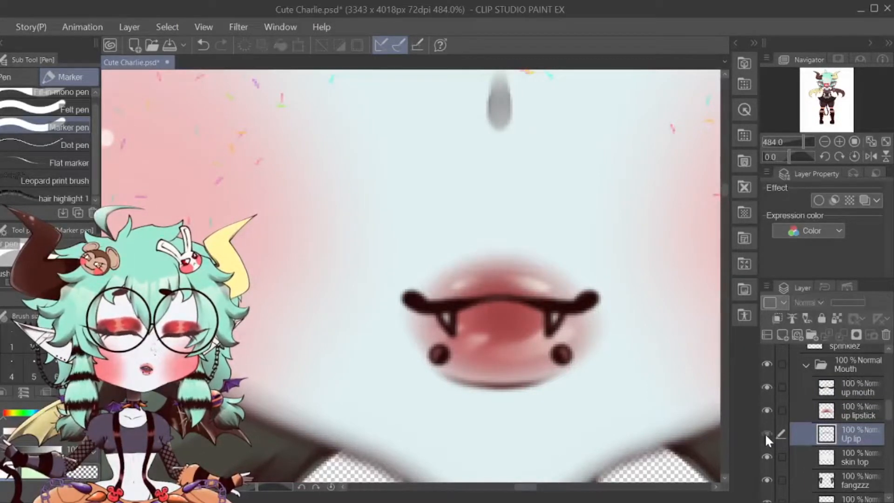
{"action": "left_click", "coordinate": [766, 433]}
{"action": "left_click", "coordinate": [765, 433]}
{"action": "left_click", "coordinate": [766, 433]}
{"action": "left_click", "coordinate": [765, 433]}
{"action": "left_click", "coordinate": [766, 433]}
{"action": "left_click", "coordinate": [765, 433]}
{"action": "left_click", "coordinate": [765, 433]}
{"action": "left_click", "coordinate": [765, 433]}
{"action": "left_click", "coordinate": [765, 433]}
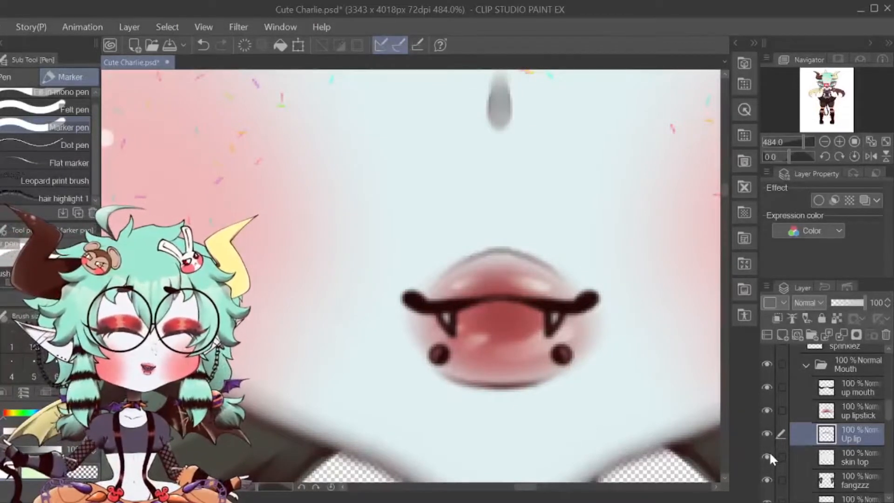
Toggle the skin top layer's visibility off and on to see how it masks the inner mouth above the lips
{"action": "left_click", "coordinate": [769, 452]}
{"action": "left_click", "coordinate": [769, 452]}
{"action": "left_click", "coordinate": [770, 452]}
{"action": "left_click", "coordinate": [770, 451]}
{"action": "left_click", "coordinate": [770, 452]}
{"action": "left_click", "coordinate": [770, 452]}
{"action": "left_click", "coordinate": [770, 452]}
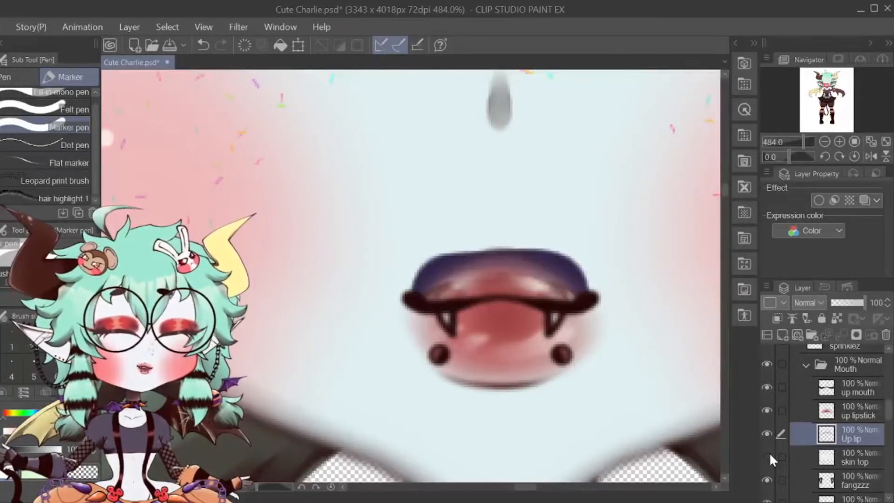
{"action": "left_click", "coordinate": [770, 452]}
{"action": "left_click", "coordinate": [770, 452]}
{"action": "left_click", "coordinate": [769, 452]}
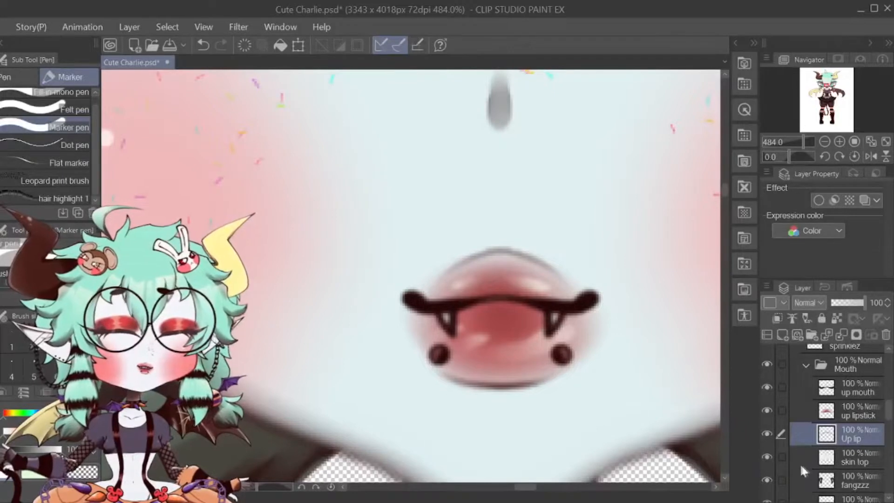
Select the fangzzz layer and toggle its visibility off and on
{"action": "scroll", "coordinate": [826, 480], "scroll_direction": "down", "scroll_amount": 1}
{"action": "left_click", "coordinate": [828, 462]}
{"action": "left_click", "coordinate": [764, 460]}
{"action": "left_click", "coordinate": [764, 460]}
{"action": "left_click", "coordinate": [764, 460]}
{"action": "left_click", "coordinate": [762, 460]}
{"action": "left_click", "coordinate": [762, 459]}
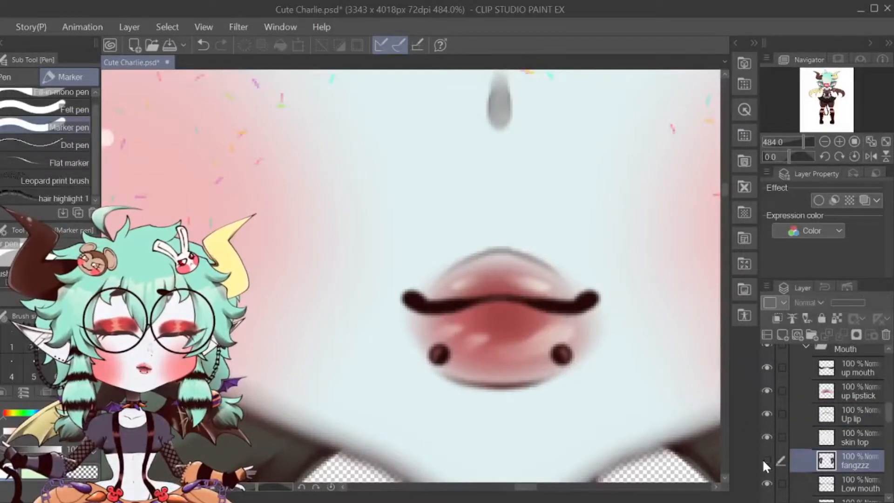
{"action": "left_click", "coordinate": [762, 459]}
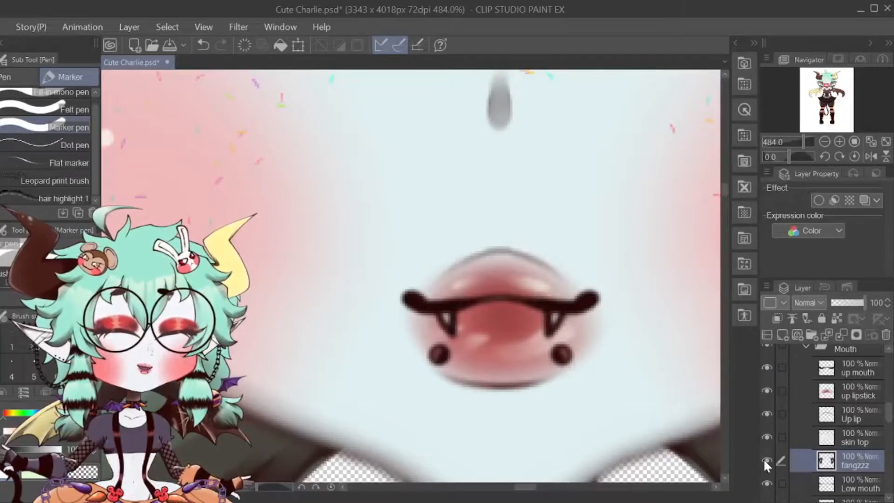
Select the Low mouth layer and check it with the lips in close view
{"action": "key", "text": "ctrl+minus"}
{"action": "scroll", "coordinate": [764, 459], "scroll_direction": "down", "scroll_amount": 2}
{"action": "left_click", "coordinate": [764, 442]}
{"action": "left_click", "coordinate": [764, 442]}
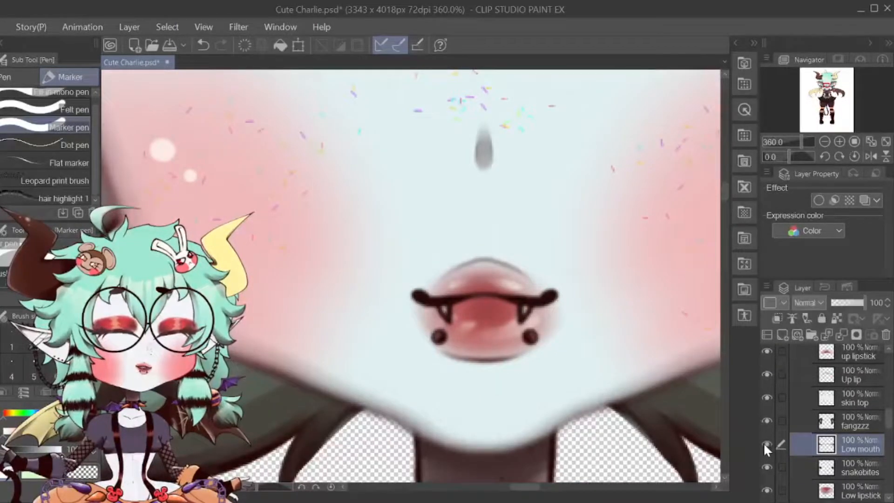
{"action": "scroll", "coordinate": [461, 193], "scroll_direction": "up", "scroll_amount": 2}
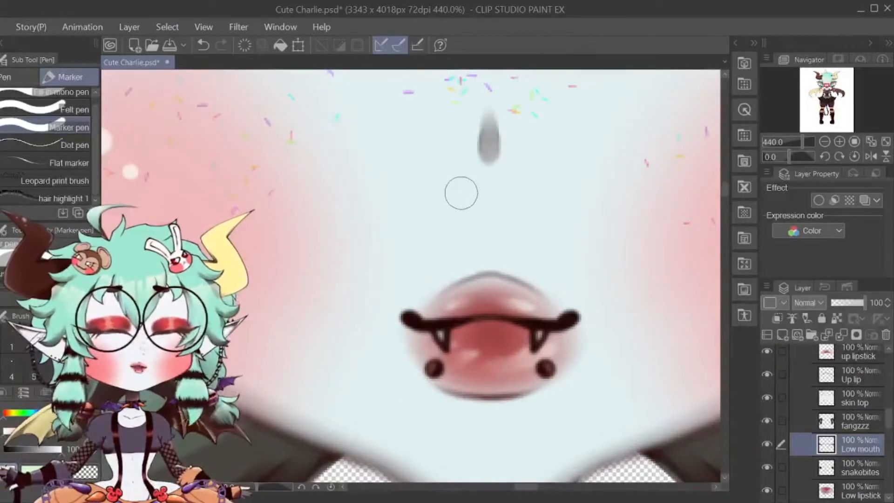
Select the snakebites layer and toggle its visibility off and on to compare the lip piercings
{"action": "scroll", "coordinate": [830, 466], "scroll_direction": "down", "scroll_amount": 1}
{"action": "left_click", "coordinate": [824, 450]}
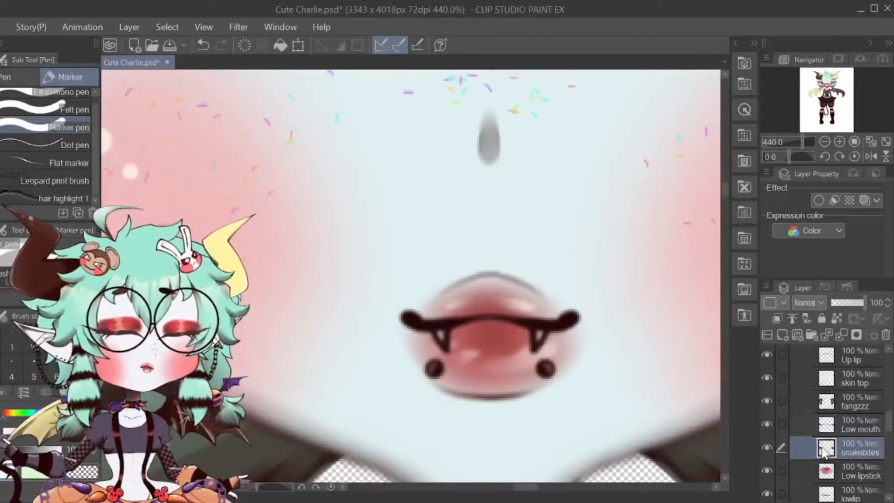
{"action": "left_click", "coordinate": [767, 447]}
{"action": "left_click", "coordinate": [766, 447]}
{"action": "left_click", "coordinate": [766, 447]}
{"action": "left_click", "coordinate": [766, 447]}
{"action": "left_click", "coordinate": [766, 447]}
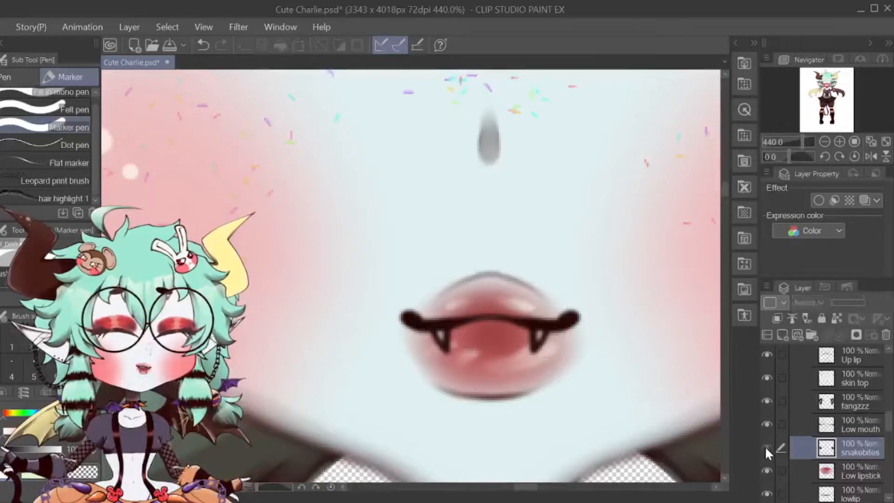
{"action": "left_click", "coordinate": [767, 447]}
{"action": "left_click", "coordinate": [766, 447]}
{"action": "left_click", "coordinate": [766, 447]}
{"action": "left_click", "coordinate": [766, 447]}
{"action": "left_click", "coordinate": [766, 447]}
Select the Low lipstick layer and toggle its visibility off and on
{"action": "left_click", "coordinate": [783, 470]}
{"action": "left_click", "coordinate": [766, 470]}
{"action": "left_click", "coordinate": [766, 469]}
{"action": "left_click", "coordinate": [767, 469]}
{"action": "left_click", "coordinate": [767, 469]}
{"action": "left_click", "coordinate": [767, 469]}
{"action": "left_click", "coordinate": [766, 468]}
{"action": "left_click", "coordinate": [767, 468]}
{"action": "left_click", "coordinate": [767, 468]}
{"action": "left_click", "coordinate": [767, 468]}
{"action": "left_click", "coordinate": [767, 468]}
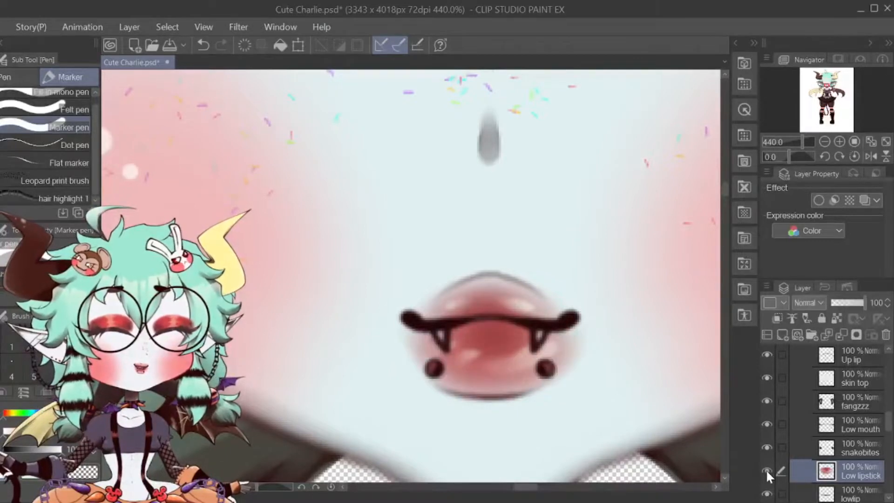
Toggle the visibility of the lowlip and skin bortom layers off and on
{"action": "scroll", "coordinate": [766, 469], "scroll_direction": "down", "scroll_amount": 1}
{"action": "left_click", "coordinate": [767, 469]}
{"action": "left_click", "coordinate": [767, 469]}
{"action": "left_click", "coordinate": [767, 468]}
{"action": "left_click", "coordinate": [766, 469]}
{"action": "left_click", "coordinate": [766, 469]}
{"action": "left_click", "coordinate": [767, 473]}
{"action": "left_click", "coordinate": [767, 496]}
{"action": "left_click", "coordinate": [767, 496]}
Hide the fangzzz, Low mouth, snakebites, Low lipstick, lowlip and skin bortom layers, keeping the lower teth layer shown
{"action": "left_click_drag", "start_coordinate": [767, 475], "coordinate": [767, 362]}
{"action": "scroll", "coordinate": [773, 440], "scroll_direction": "down", "scroll_amount": 2}
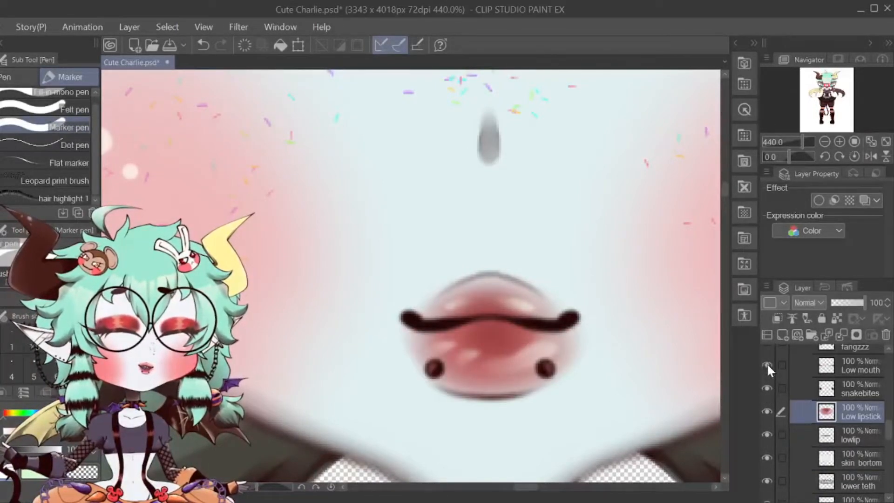
{"action": "left_click", "coordinate": [767, 389]}
{"action": "left_click_drag", "start_coordinate": [766, 412], "coordinate": [768, 462]}
{"action": "left_click", "coordinate": [768, 481]}
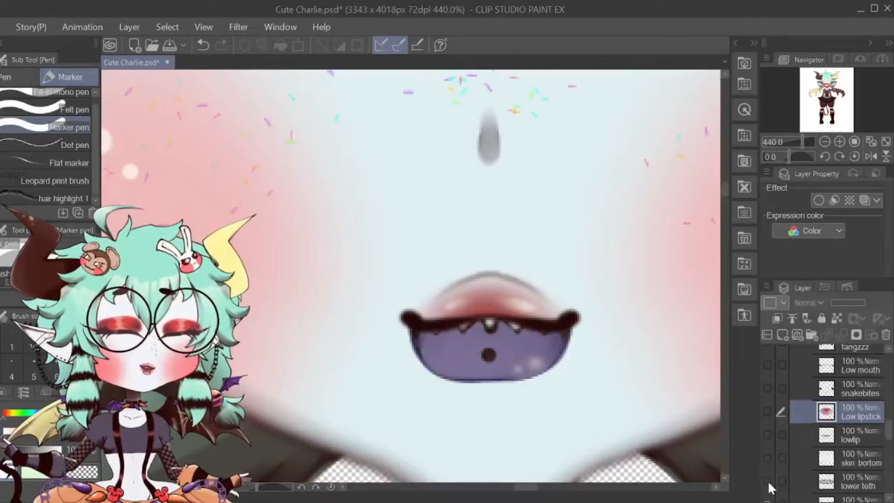
{"action": "left_click", "coordinate": [764, 474]}
Hide the skin top, Up lip, up lipstick and up mouth layers to expose both rows of teeth
{"action": "scroll", "coordinate": [774, 430], "scroll_direction": "up", "scroll_amount": 3}
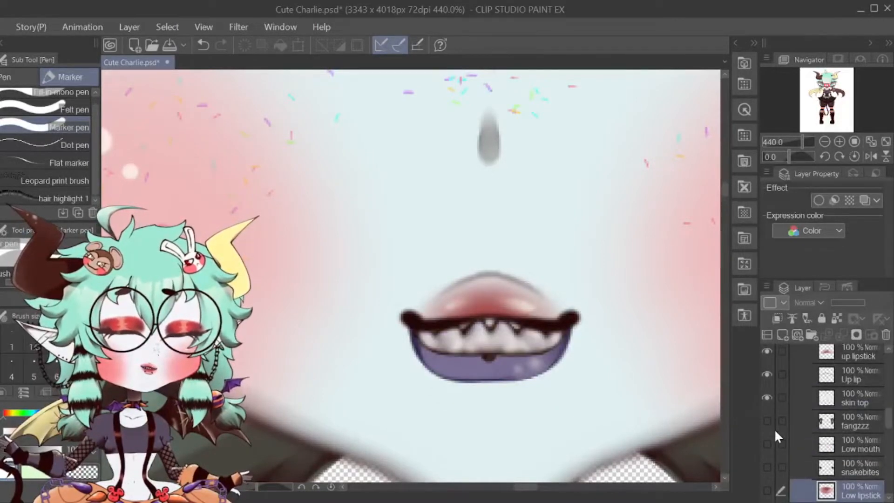
{"action": "left_click", "coordinate": [767, 396]}
{"action": "left_click", "coordinate": [767, 353]}
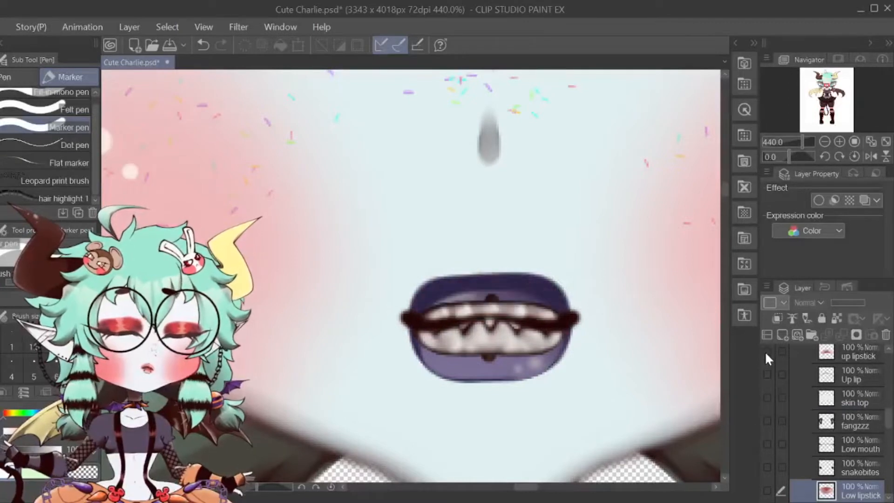
{"action": "scroll", "coordinate": [765, 359], "scroll_direction": "up", "scroll_amount": 2}
{"action": "left_click", "coordinate": [767, 368]}
Select the lower teth layer and toggle the visibility of the lower teth and Upper teeth layers off and on
{"action": "scroll", "coordinate": [775, 416], "scroll_direction": "down", "scroll_amount": 5}
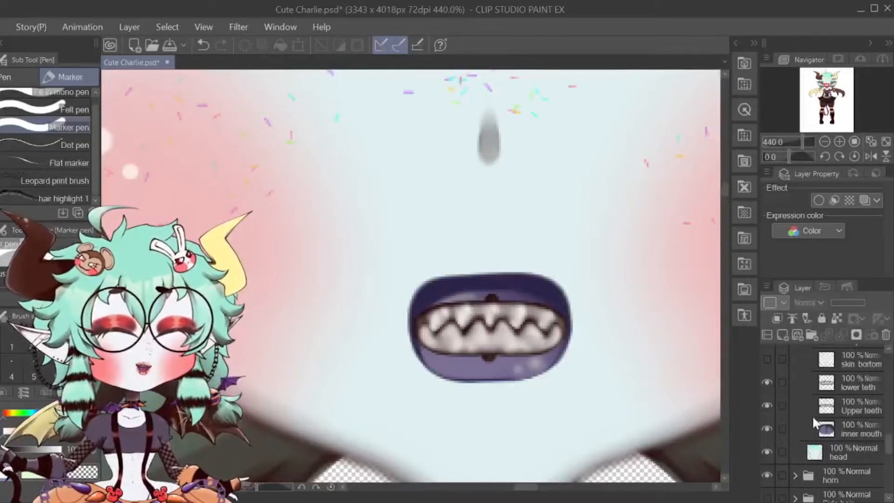
{"action": "left_click", "coordinate": [824, 383]}
{"action": "left_click", "coordinate": [767, 379]}
{"action": "left_click", "coordinate": [767, 379]}
{"action": "left_click", "coordinate": [766, 409]}
{"action": "left_click", "coordinate": [767, 409]}
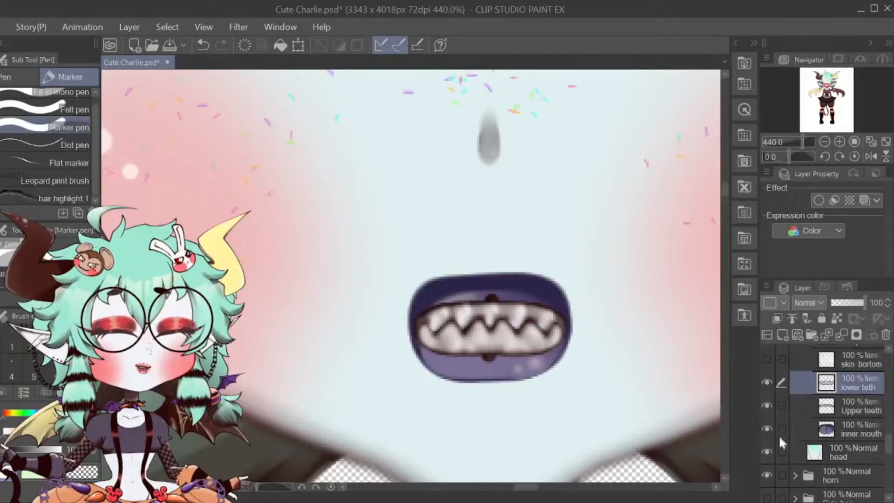
Hide both teeth layers, then select the inner mouth layer and toggle its visibility off and on up close
{"action": "left_click", "coordinate": [767, 383]}
{"action": "left_click", "coordinate": [767, 406]}
{"action": "left_click", "coordinate": [823, 431]}
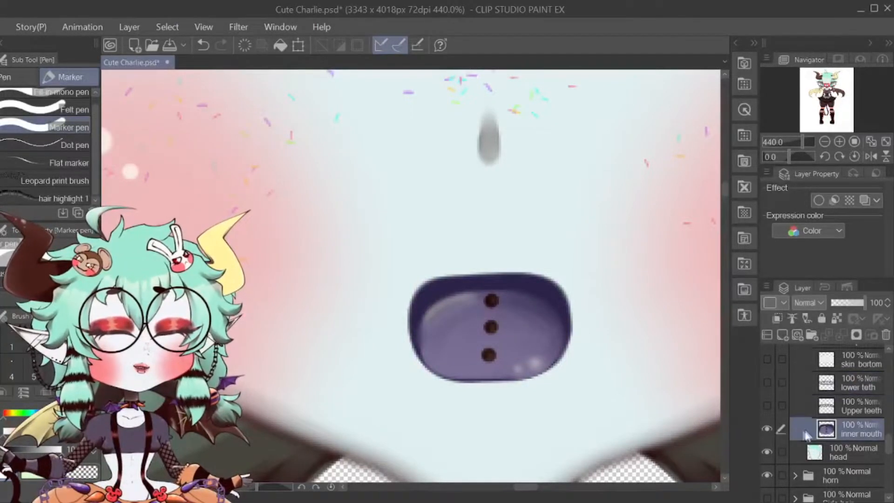
{"action": "scroll", "coordinate": [437, 342], "scroll_direction": "up", "scroll_amount": 2}
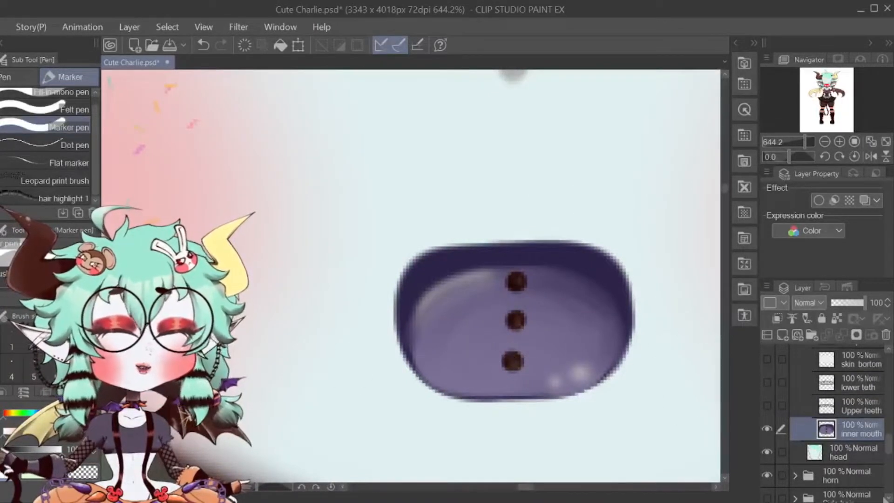
{"action": "left_click", "coordinate": [766, 430]}
{"action": "left_click", "coordinate": [767, 429]}
{"action": "left_click", "coordinate": [767, 430]}
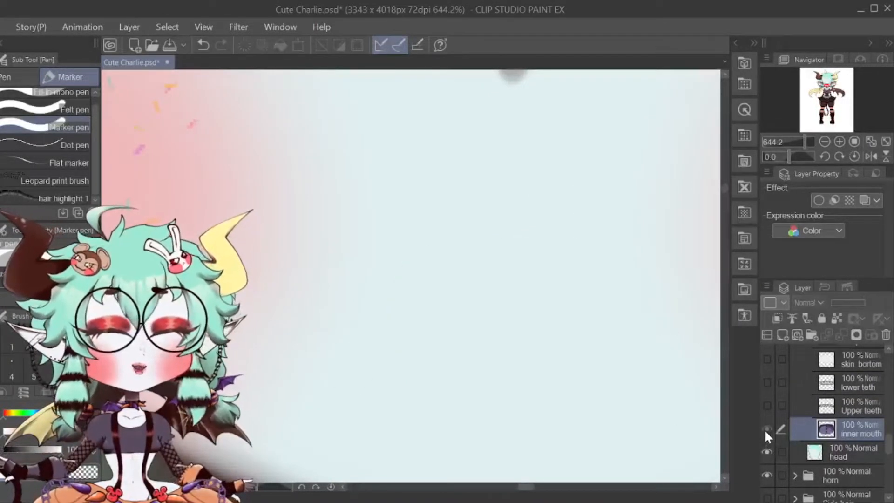
{"action": "left_click", "coordinate": [766, 430]}
{"action": "left_click", "coordinate": [766, 429]}
{"action": "left_click", "coordinate": [767, 429]}
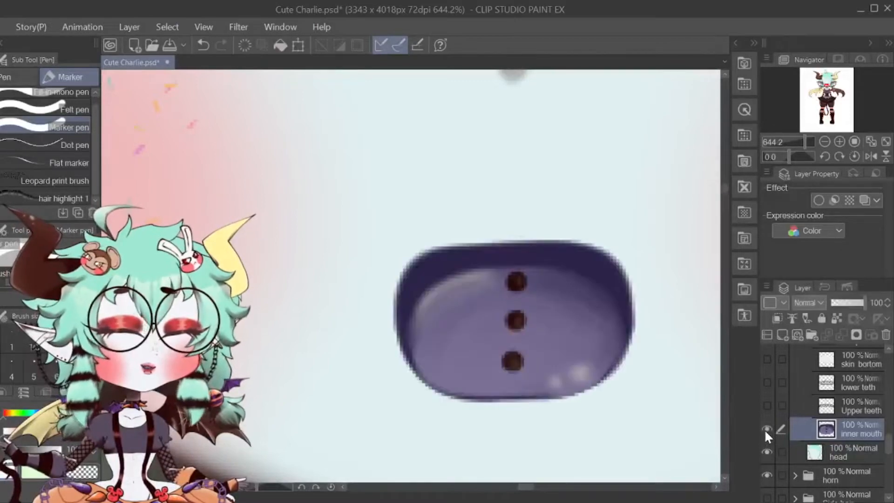
Show the hidden teeth, lip, skin, snakebites and fang layers of the Mouth folder again
{"action": "left_click", "coordinate": [764, 403]}
{"action": "left_click", "coordinate": [766, 381]}
{"action": "left_click", "coordinate": [767, 358]}
{"action": "scroll", "coordinate": [768, 370], "scroll_direction": "up", "scroll_amount": 3}
{"action": "left_click", "coordinate": [768, 395]}
{"action": "left_click", "coordinate": [767, 371]}
{"action": "left_click", "coordinate": [767, 350]}
{"action": "scroll", "coordinate": [767, 361], "scroll_direction": "up", "scroll_amount": 3}
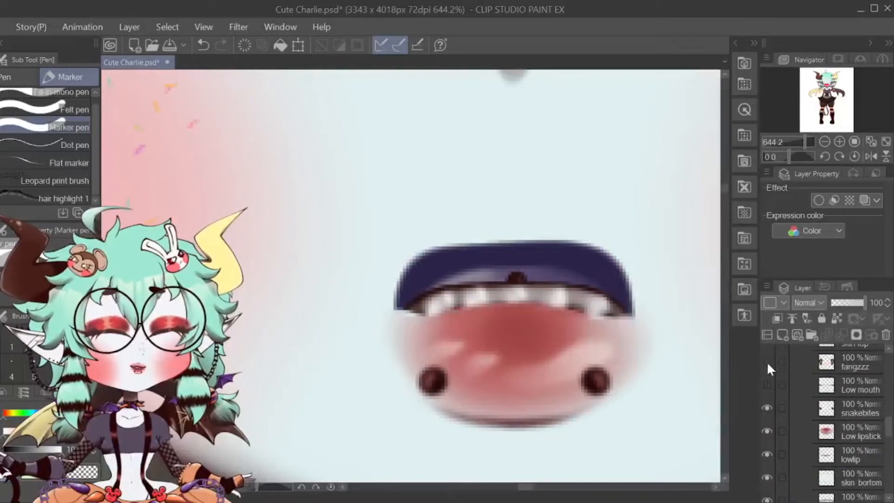
{"action": "left_click", "coordinate": [767, 378]}
{"action": "left_click", "coordinate": [767, 359]}
{"action": "scroll", "coordinate": [768, 367], "scroll_direction": "up", "scroll_amount": 3}
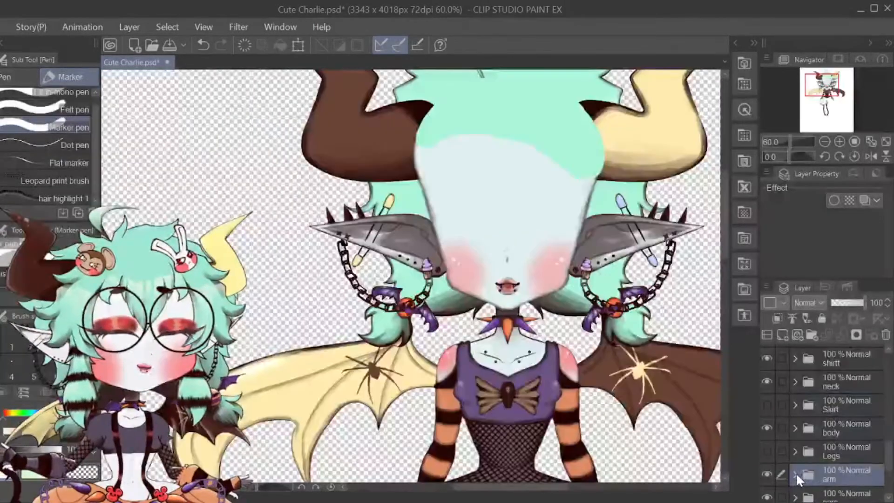
Expand the arm folder and select the up arm Copy layer with the arm in close view
{"action": "left_click", "coordinate": [796, 474]}
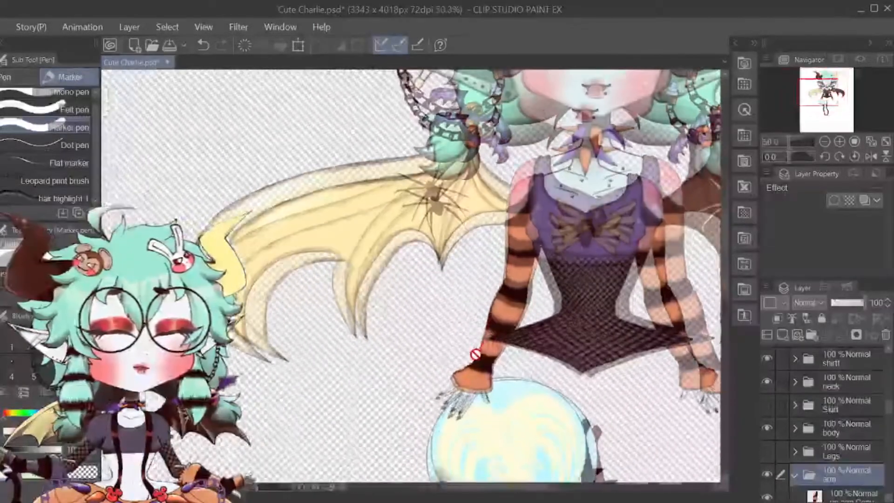
{"action": "scroll", "coordinate": [476, 354], "scroll_direction": "up", "scroll_amount": 2}
{"action": "scroll", "coordinate": [831, 473], "scroll_direction": "down", "scroll_amount": 3}
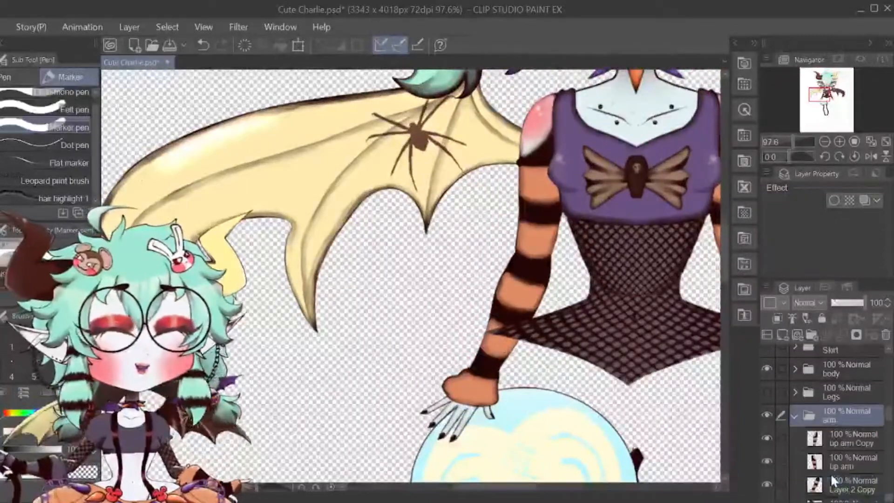
{"action": "left_click", "coordinate": [836, 440]}
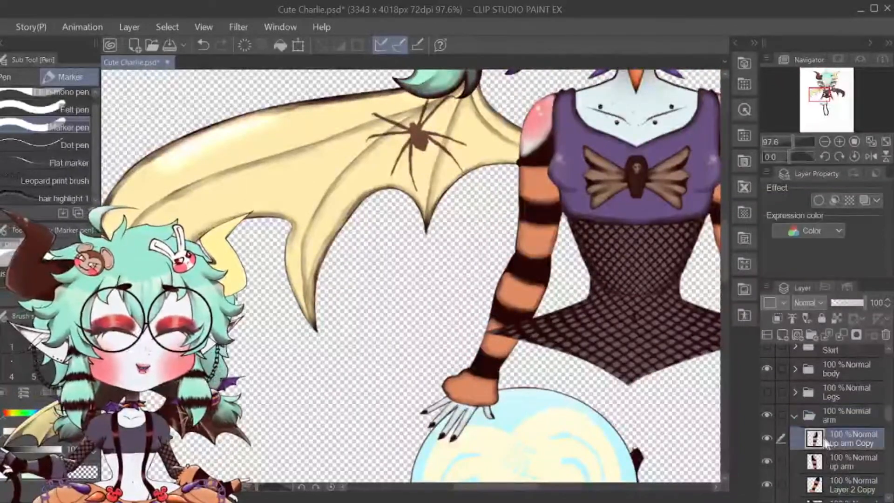
Toggle the visibility of the up arm Copy and Layer 2 Copy layers in the arm folder off and on
{"action": "left_click", "coordinate": [769, 438]}
{"action": "left_click", "coordinate": [769, 438]}
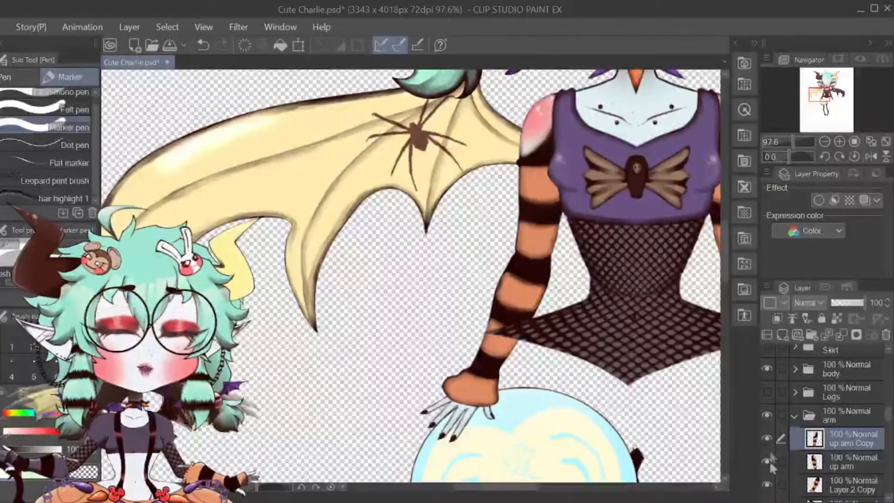
{"action": "left_click", "coordinate": [767, 484]}
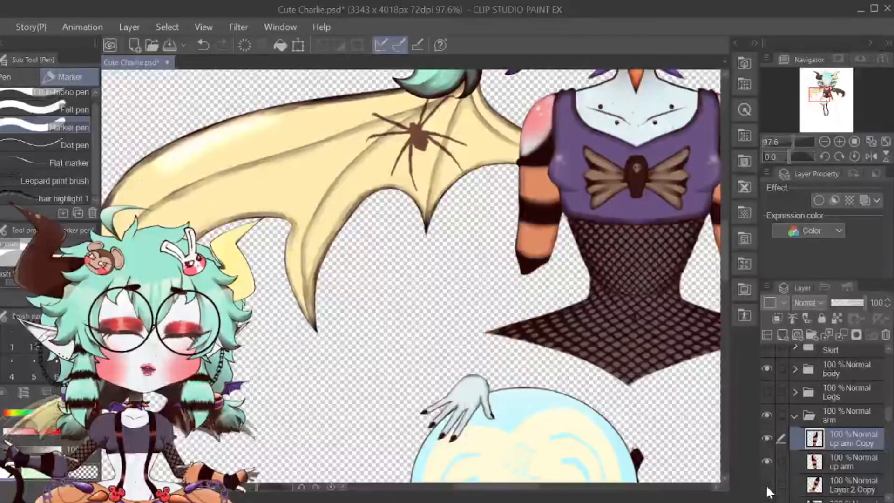
{"action": "left_click", "coordinate": [767, 484]}
{"action": "left_click", "coordinate": [767, 485]}
{"action": "left_click", "coordinate": [767, 485]}
{"action": "left_click", "coordinate": [767, 484]}
{"action": "left_click", "coordinate": [766, 484]}
Examine the character's striped arms, sleeves and hands both in close view and together with the body and wings
{"action": "scroll", "coordinate": [767, 485], "scroll_direction": "down", "scroll_amount": 5}
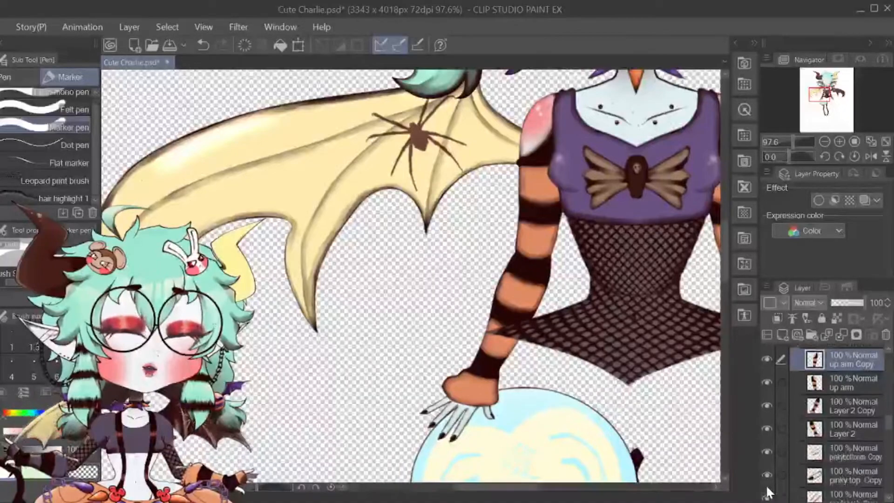
{"action": "scroll", "coordinate": [767, 484], "scroll_direction": "up", "scroll_amount": 3}
{"action": "scroll", "coordinate": [426, 344], "scroll_direction": "down", "scroll_amount": 3}
{"action": "scroll", "coordinate": [489, 224], "scroll_direction": "up", "scroll_amount": 4}
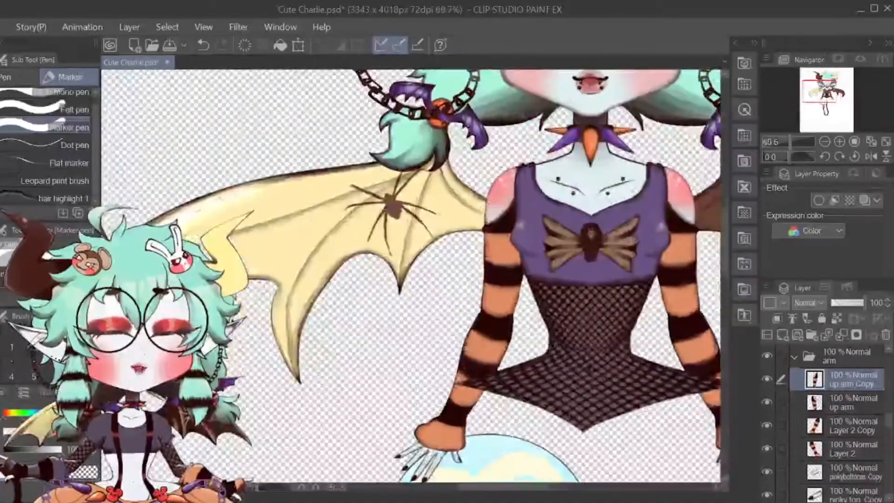
{"action": "scroll", "coordinate": [482, 209], "scroll_direction": "up", "scroll_amount": 1}
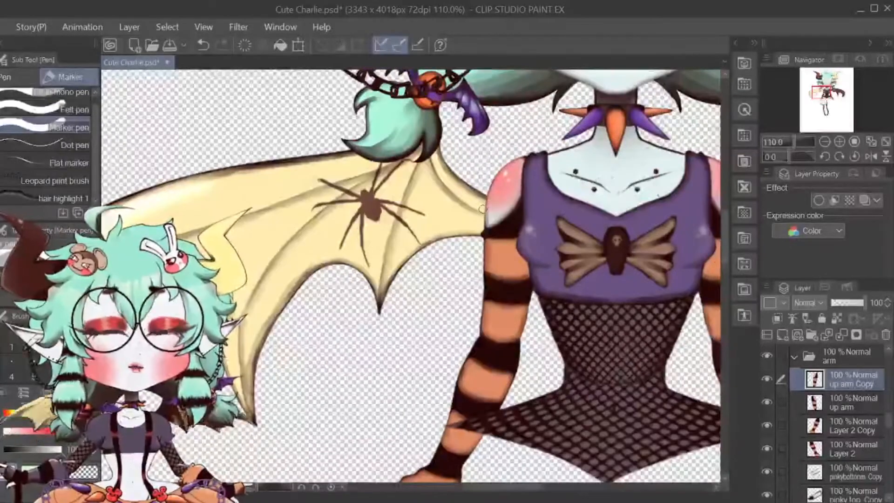
{"action": "scroll", "coordinate": [482, 210], "scroll_direction": "down", "scroll_amount": 4}
{"action": "scroll", "coordinate": [482, 209], "scroll_direction": "up", "scroll_amount": 1}
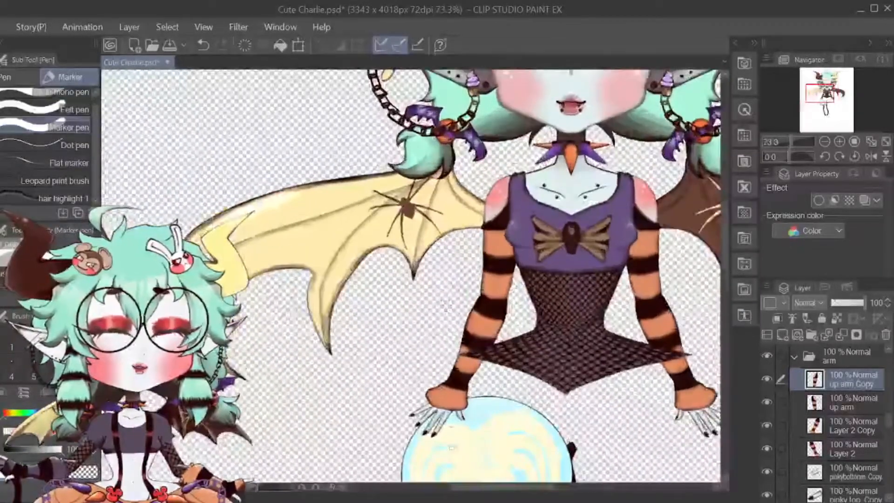
{"action": "scroll", "coordinate": [482, 209], "scroll_direction": "up", "scroll_amount": 3}
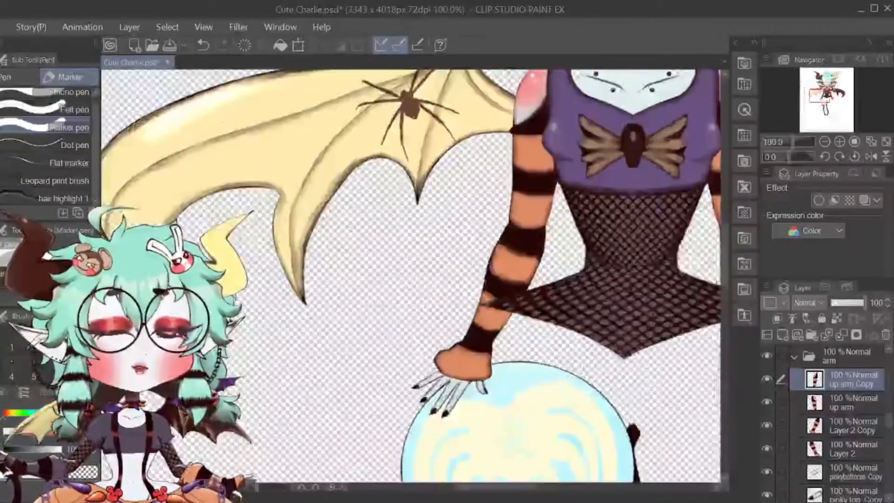
{"action": "scroll", "coordinate": [366, 493], "scroll_direction": "right", "scroll_amount": 5}
{"action": "left_click_drag", "start_coordinate": [685, 488], "coordinate": [519, 488]}
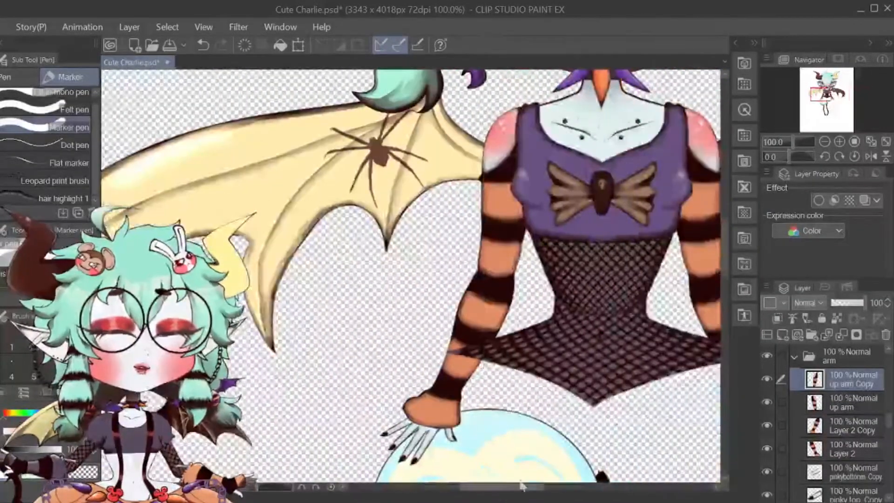
{"action": "scroll", "coordinate": [517, 153], "scroll_direction": "down", "scroll_amount": 3}
{"action": "scroll", "coordinate": [432, 216], "scroll_direction": "up", "scroll_amount": 7}
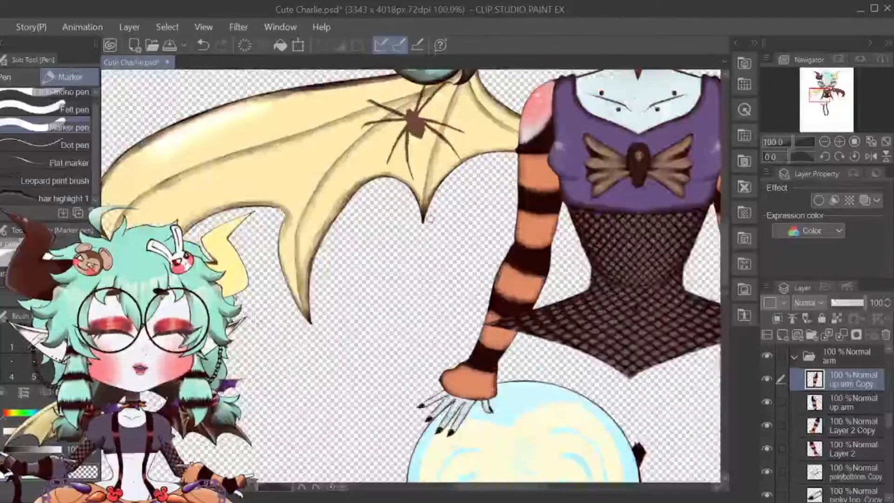
{"action": "scroll", "coordinate": [432, 214], "scroll_direction": "down", "scroll_amount": 5}
{"action": "scroll", "coordinate": [432, 215], "scroll_direction": "down", "scroll_amount": 2}
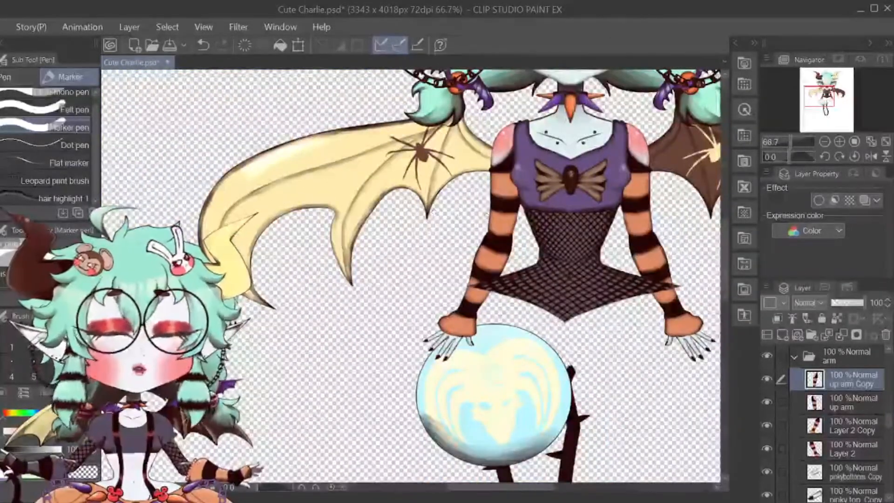
{"action": "scroll", "coordinate": [434, 213], "scroll_direction": "up", "scroll_amount": 4}
{"action": "scroll", "coordinate": [438, 212], "scroll_direction": "down", "scroll_amount": 8}
{"action": "scroll", "coordinate": [465, 176], "scroll_direction": "up", "scroll_amount": 4}
{"action": "scroll", "coordinate": [470, 182], "scroll_direction": "down", "scroll_amount": 3}
{"action": "scroll", "coordinate": [489, 174], "scroll_direction": "up", "scroll_amount": 3}
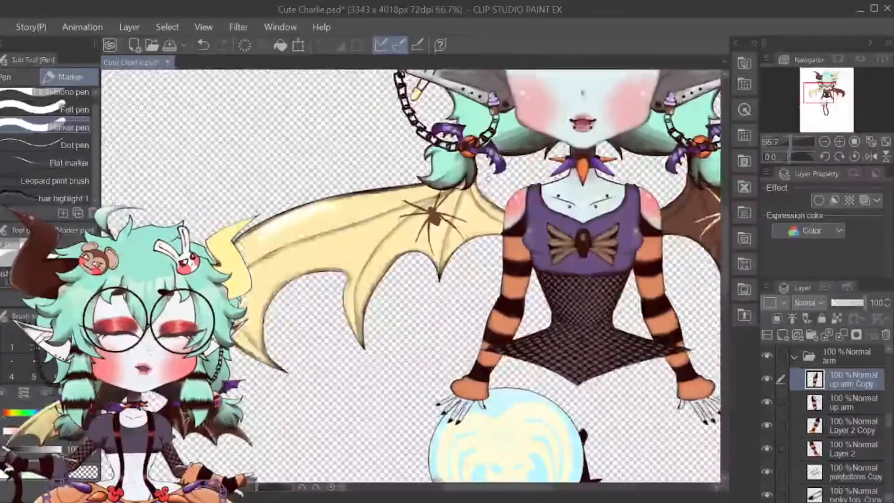
{"action": "scroll", "coordinate": [488, 179], "scroll_direction": "up", "scroll_amount": 2}
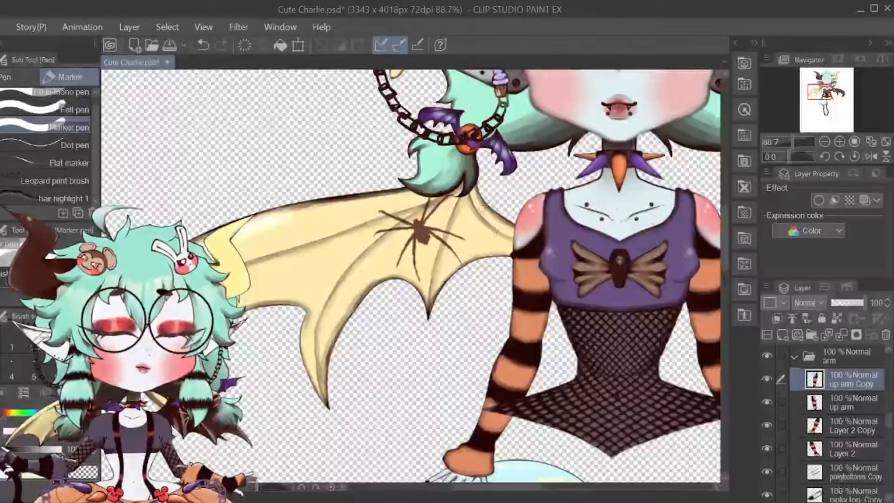
{"action": "scroll", "coordinate": [497, 232], "scroll_direction": "down", "scroll_amount": 1}
{"action": "scroll", "coordinate": [499, 394], "scroll_direction": "up", "scroll_amount": 3}
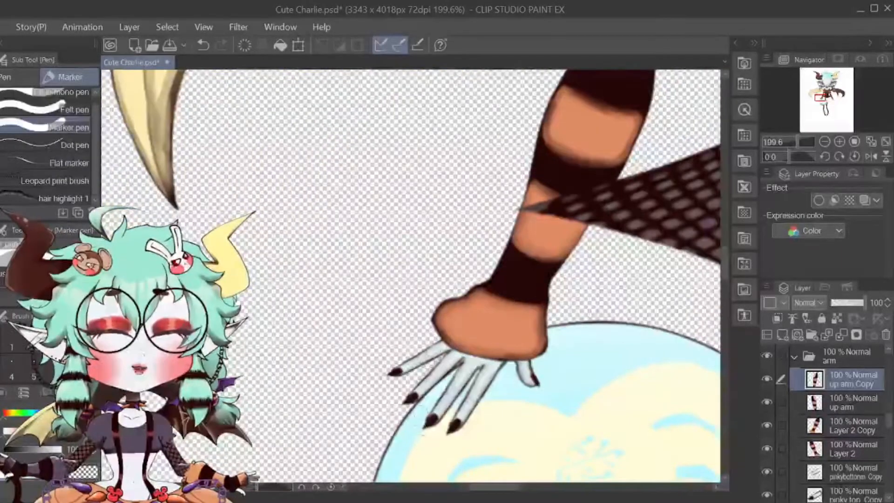
{"action": "scroll", "coordinate": [405, 351], "scroll_direction": "down", "scroll_amount": 3}
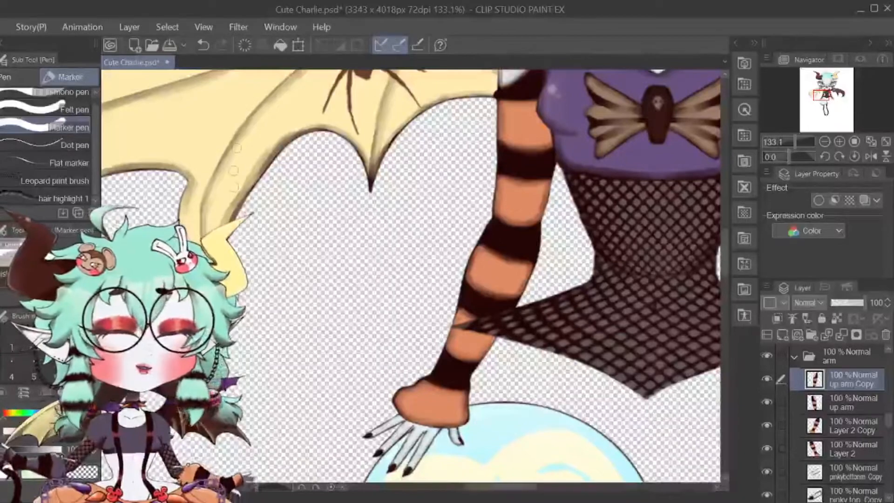
{"action": "scroll", "coordinate": [313, 259], "scroll_direction": "down", "scroll_amount": 6}
{"action": "scroll", "coordinate": [314, 224], "scroll_direction": "up", "scroll_amount": 2}
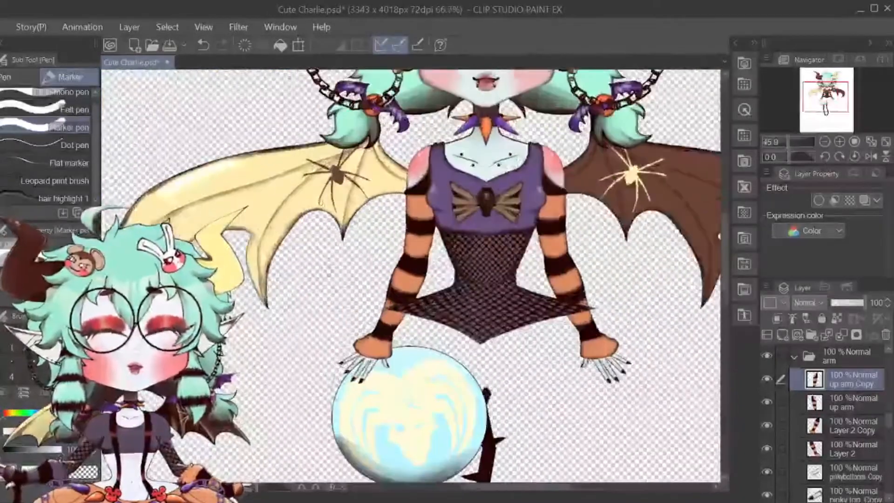
{"action": "scroll", "coordinate": [316, 222], "scroll_direction": "up", "scroll_amount": 3}
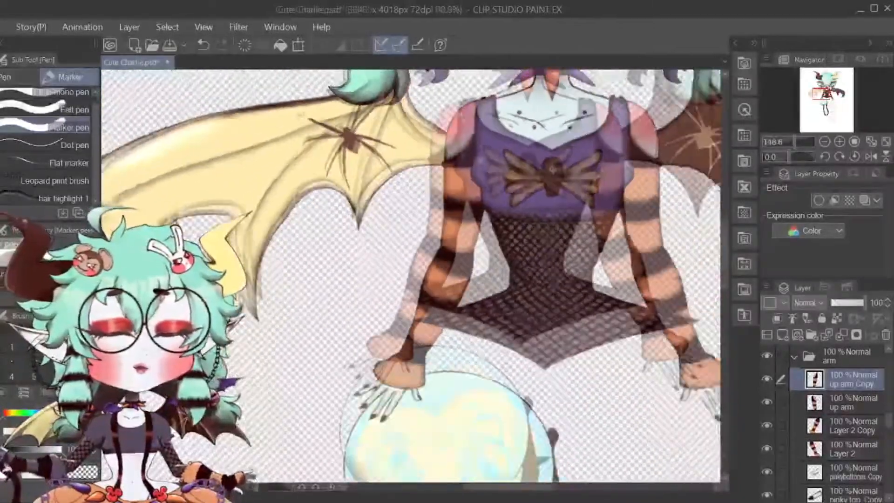
{"action": "scroll", "coordinate": [321, 223], "scroll_direction": "up", "scroll_amount": 1}
{"action": "scroll", "coordinate": [350, 256], "scroll_direction": "down", "scroll_amount": 2}
Select the ring finger bottom layer and look through the finger layers with the hand on the orb in close view
{"action": "scroll", "coordinate": [889, 471], "scroll_direction": "down", "scroll_amount": 2}
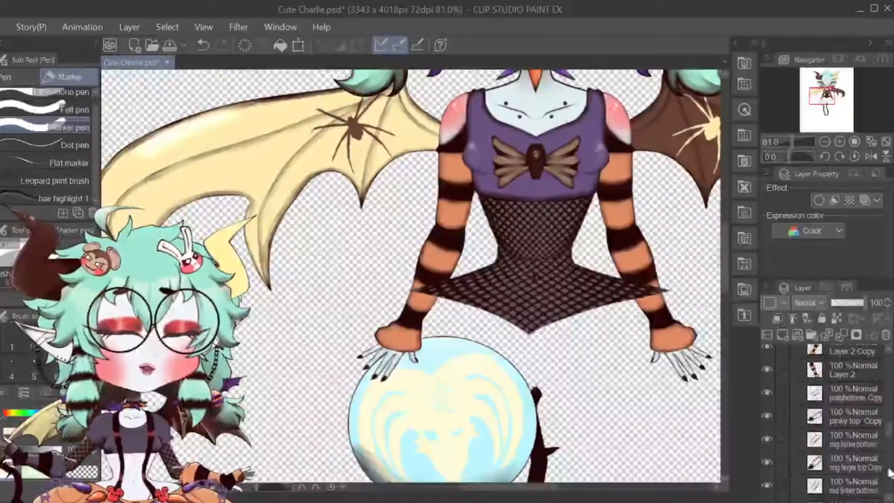
{"action": "left_click", "coordinate": [836, 446]}
{"action": "scroll", "coordinate": [372, 396], "scroll_direction": "up", "scroll_amount": 3}
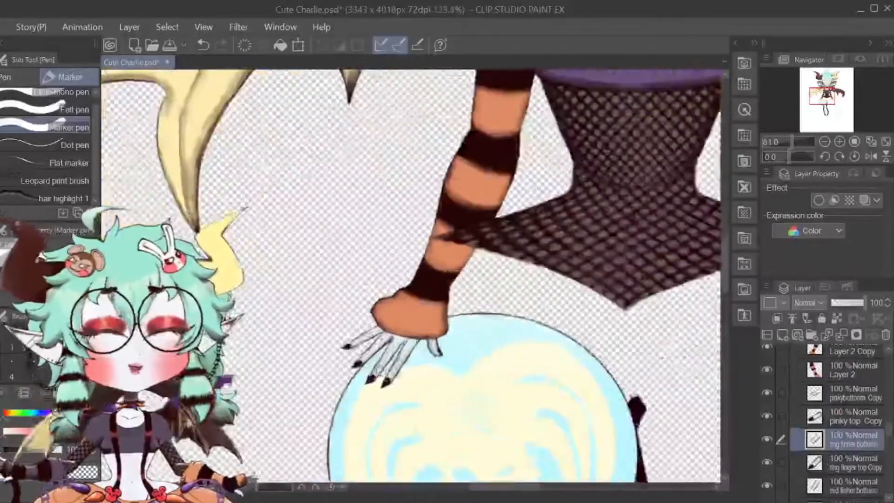
{"action": "scroll", "coordinate": [380, 371], "scroll_direction": "up", "scroll_amount": 4}
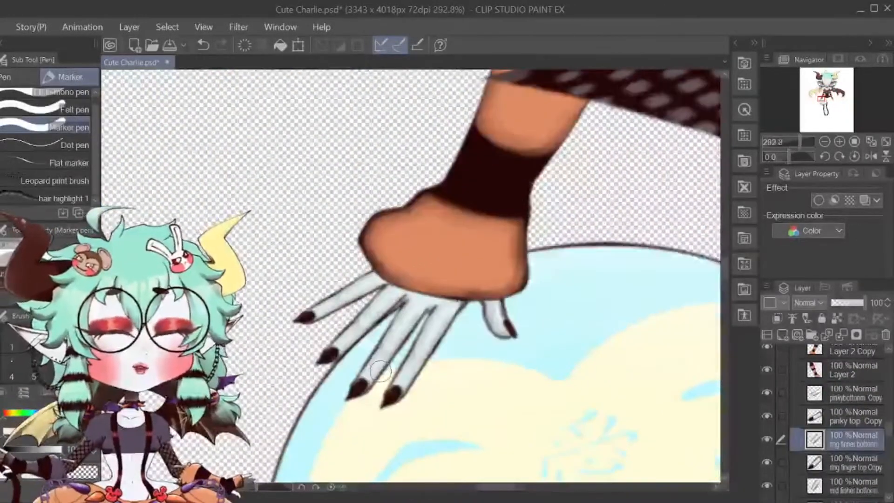
{"action": "scroll", "coordinate": [380, 371], "scroll_direction": "down", "scroll_amount": 3}
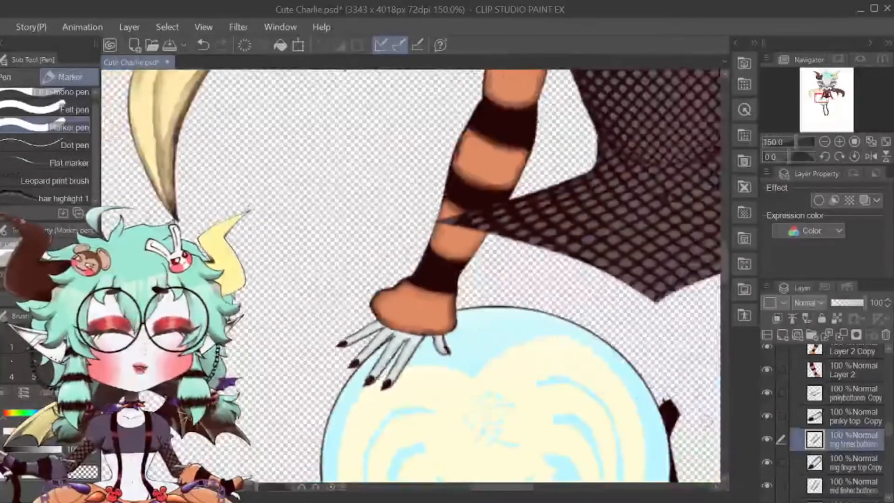
{"action": "scroll", "coordinate": [823, 445], "scroll_direction": "down", "scroll_amount": 4}
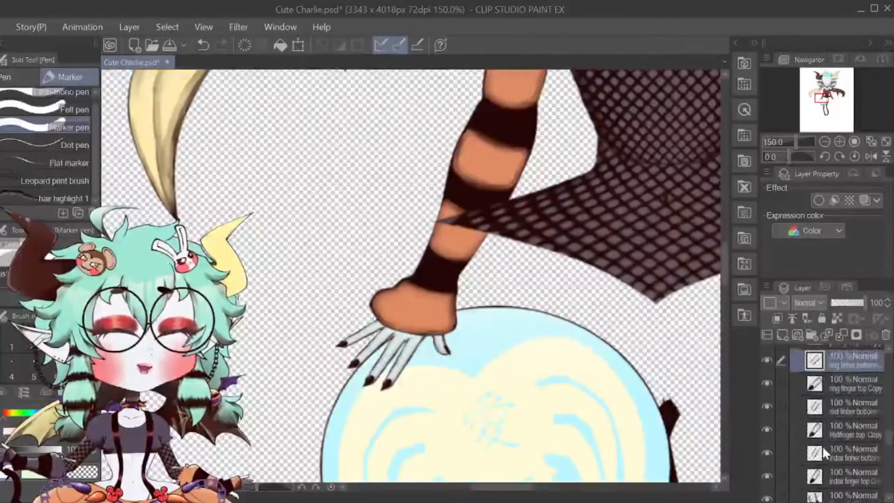
{"action": "scroll", "coordinate": [823, 446], "scroll_direction": "down", "scroll_amount": 4}
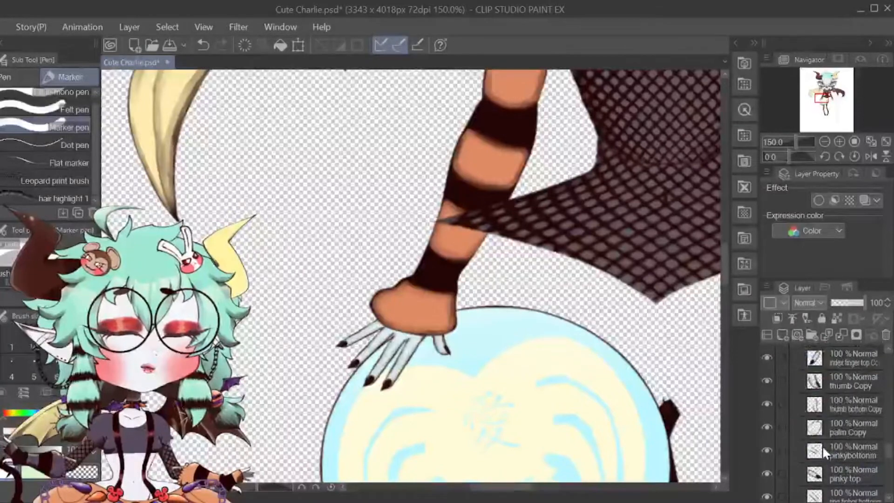
Select the palm Copy layer and toggle the visibility of the palm Copy and thumb Copy layers off and on
{"action": "left_click", "coordinate": [822, 429]}
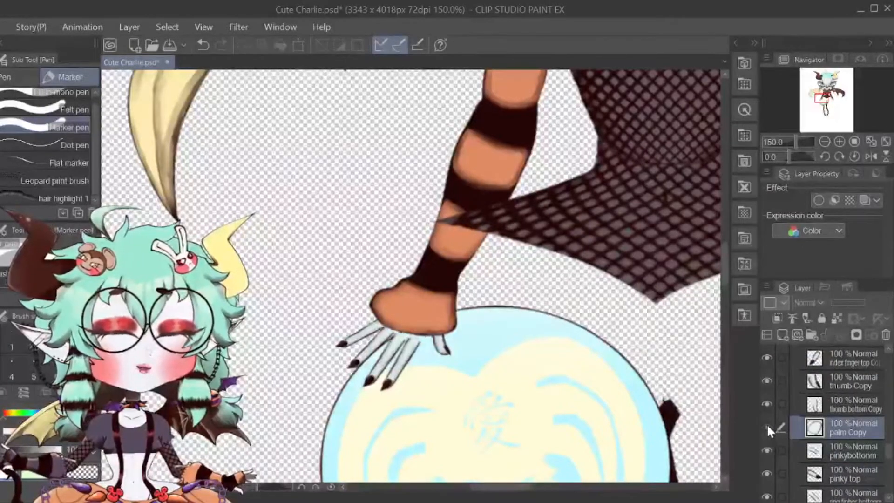
{"action": "scroll", "coordinate": [385, 409], "scroll_direction": "up", "scroll_amount": 3}
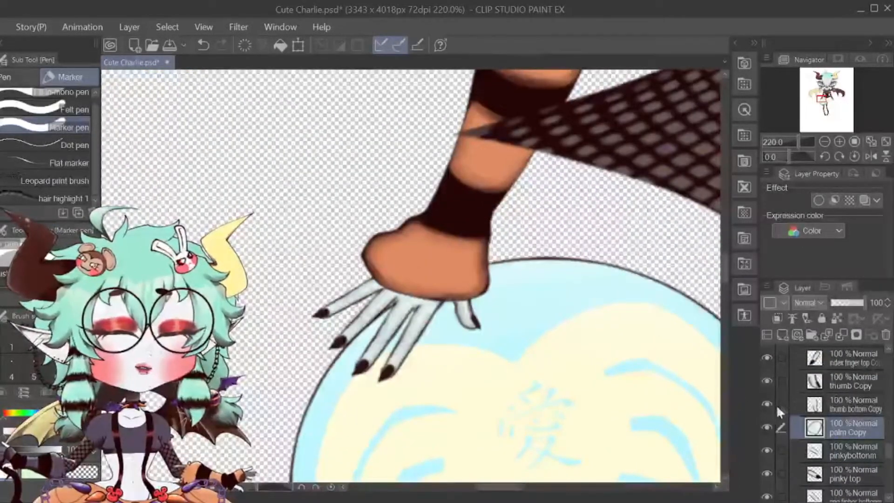
{"action": "left_click", "coordinate": [764, 379]}
{"action": "left_click", "coordinate": [764, 380]}
{"action": "left_click", "coordinate": [764, 379]}
{"action": "left_click", "coordinate": [764, 379]}
Toggle the visibility of the index finger top and index finger bottom layers of the copied hand off and on
{"action": "left_click", "coordinate": [767, 356]}
{"action": "left_click", "coordinate": [768, 356]}
{"action": "left_click", "coordinate": [768, 356]}
{"action": "left_click", "coordinate": [768, 356]}
{"action": "left_click", "coordinate": [768, 356]}
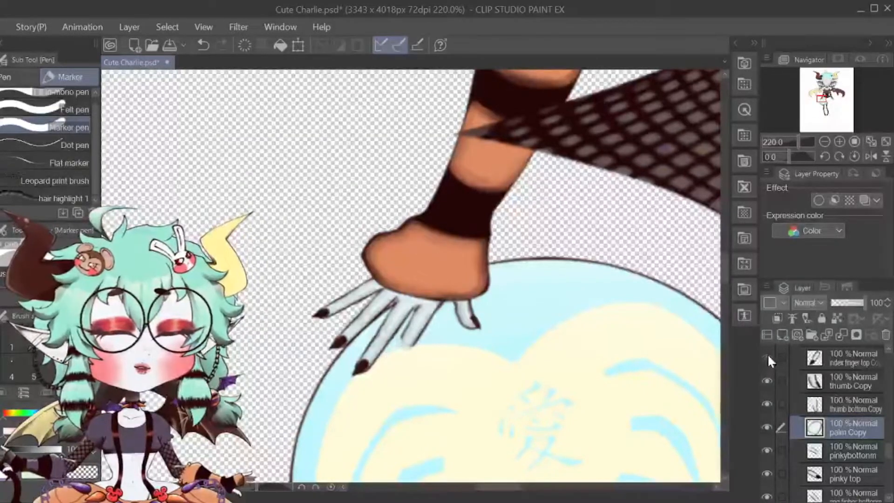
{"action": "left_click", "coordinate": [768, 356]}
{"action": "scroll", "coordinate": [767, 356], "scroll_direction": "up", "scroll_amount": 2}
{"action": "left_click", "coordinate": [767, 374]}
{"action": "left_click", "coordinate": [767, 374]}
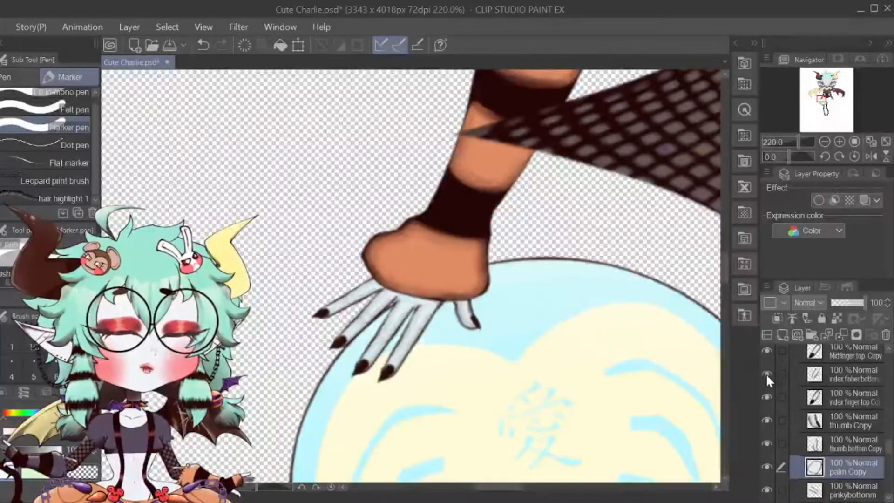
Collapse the arm folder, show the Legs folder again and expand it with the legs in close view
{"action": "scroll", "coordinate": [355, 311], "scroll_direction": "down", "scroll_amount": 5}
{"action": "scroll", "coordinate": [787, 385], "scroll_direction": "up", "scroll_amount": 6}
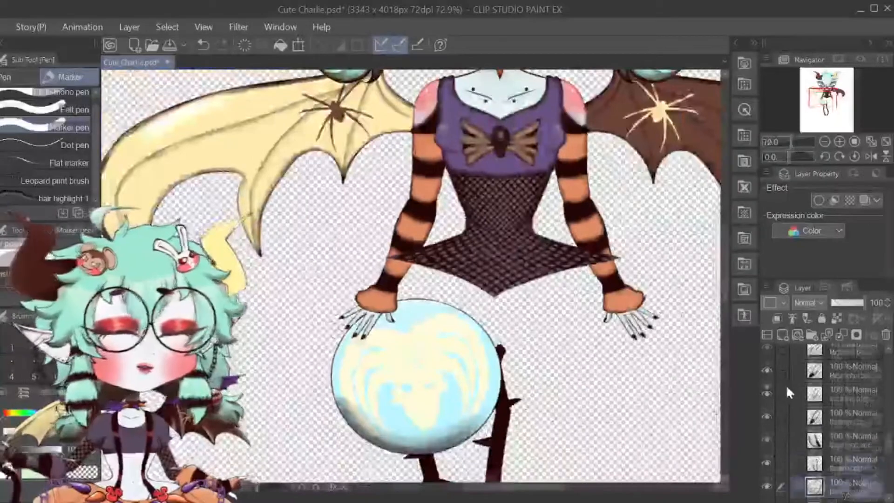
{"action": "scroll", "coordinate": [809, 396], "scroll_direction": "up", "scroll_amount": 1}
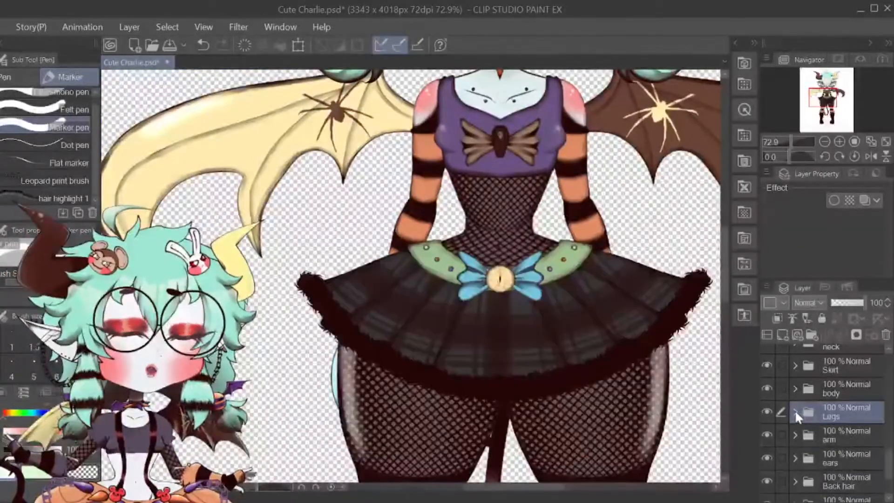
{"action": "left_click", "coordinate": [795, 412]}
{"action": "scroll", "coordinate": [500, 217], "scroll_direction": "down", "scroll_amount": 3}
{"action": "scroll", "coordinate": [500, 217], "scroll_direction": "down", "scroll_amount": 2}
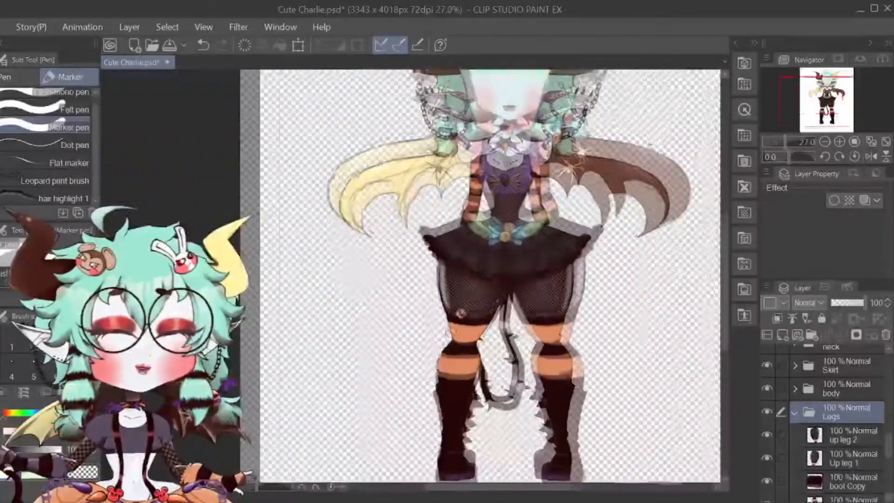
{"action": "scroll", "coordinate": [439, 375], "scroll_direction": "up", "scroll_amount": 4}
{"action": "scroll", "coordinate": [453, 326], "scroll_direction": "up", "scroll_amount": 1}
{"action": "scroll", "coordinate": [454, 322], "scroll_direction": "up", "scroll_amount": 1}
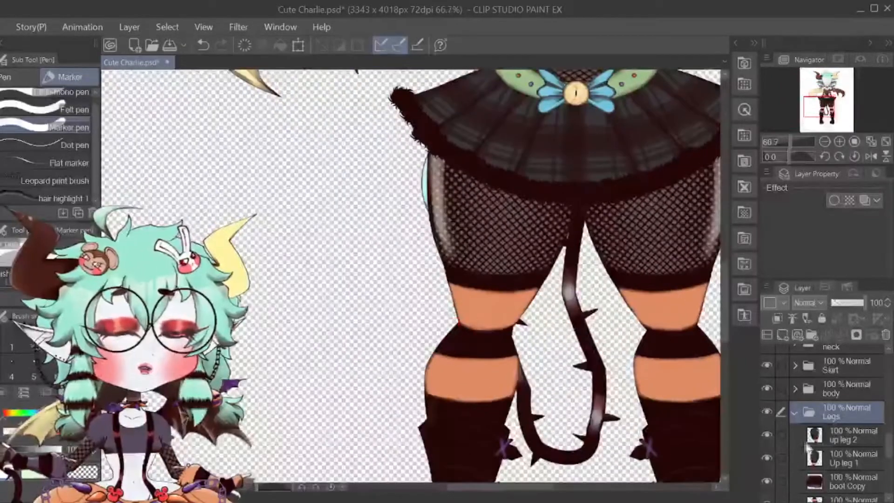
Select the up leg 2 layer in the Legs folder and toggle its visibility off and on
{"action": "scroll", "coordinate": [808, 442], "scroll_direction": "down", "scroll_amount": 2}
{"action": "left_click", "coordinate": [817, 395]}
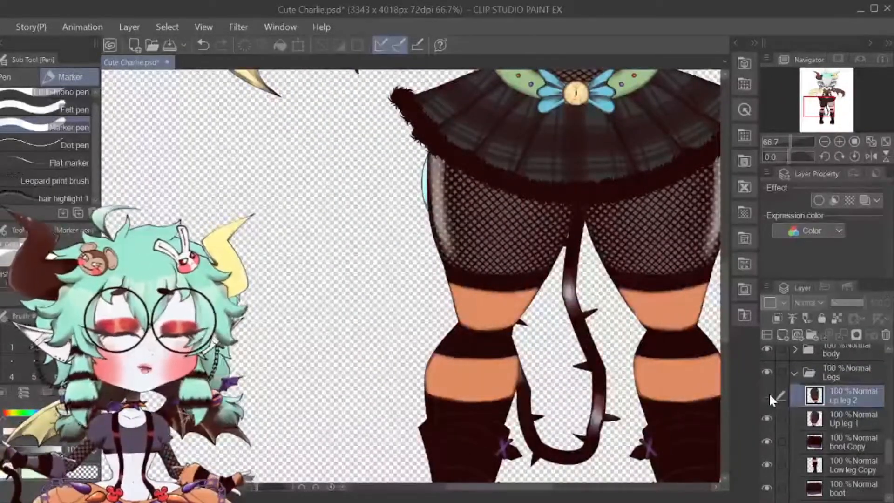
{"action": "left_click", "coordinate": [767, 395]}
{"action": "left_click", "coordinate": [767, 395]}
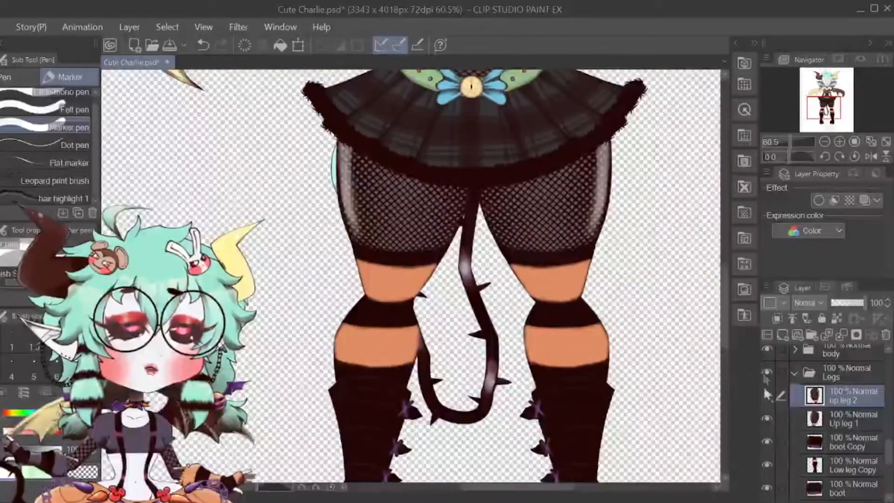
{"action": "left_click", "coordinate": [770, 395]}
{"action": "left_click", "coordinate": [769, 395]}
{"action": "scroll", "coordinate": [810, 447], "scroll_direction": "down", "scroll_amount": 2}
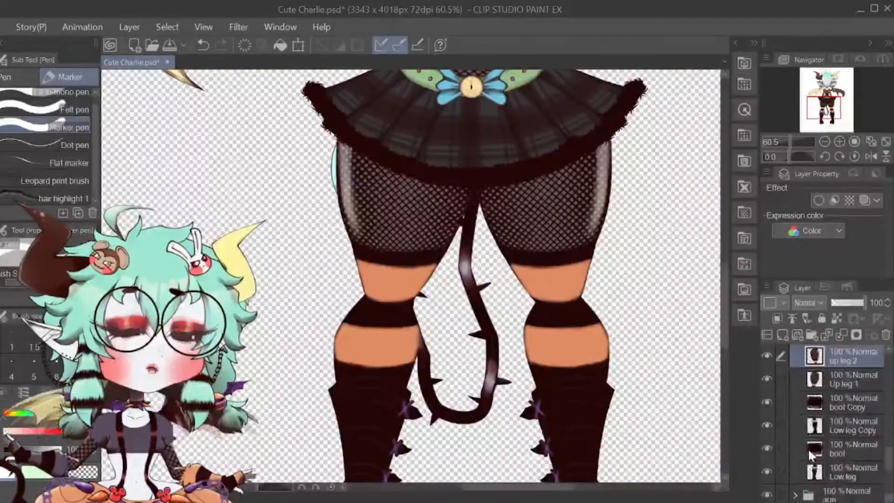
Select the Low leg Copy layer in the Legs folder and repeatedly toggle its visibility off and on with the boots in view
{"action": "left_click", "coordinate": [815, 431]}
{"action": "left_click", "coordinate": [764, 425]}
{"action": "left_click", "coordinate": [764, 425]}
{"action": "left_click", "coordinate": [764, 425]}
{"action": "left_click", "coordinate": [764, 425]}
{"action": "left_click", "coordinate": [764, 425]}
{"action": "left_click", "coordinate": [764, 425]}
{"action": "left_click", "coordinate": [764, 425]}
{"action": "left_click", "coordinate": [763, 425]}
{"action": "scroll", "coordinate": [419, 280], "scroll_direction": "down", "scroll_amount": 3}
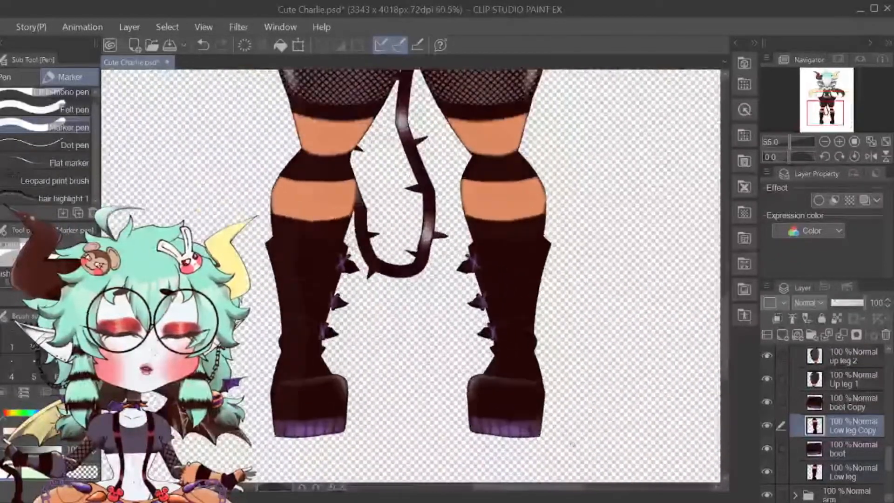
{"action": "left_click", "coordinate": [767, 425]}
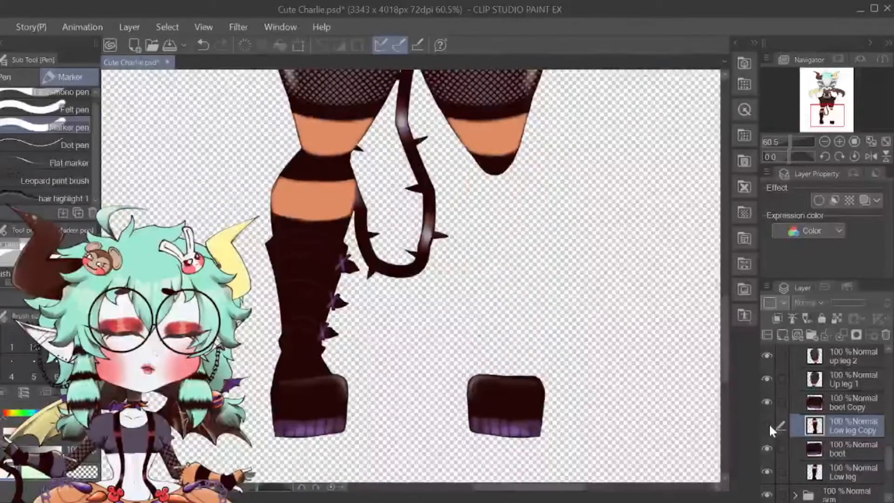
{"action": "left_click", "coordinate": [769, 425]}
{"action": "left_click", "coordinate": [769, 424]}
{"action": "left_click", "coordinate": [769, 424]}
{"action": "left_click", "coordinate": [770, 424]}
{"action": "left_click", "coordinate": [770, 424]}
{"action": "left_click", "coordinate": [770, 424]}
{"action": "left_click", "coordinate": [770, 424]}
{"action": "left_click", "coordinate": [769, 423]}
{"action": "left_click", "coordinate": [769, 423]}
{"action": "left_click", "coordinate": [769, 423]}
{"action": "left_click", "coordinate": [769, 423]}
{"action": "left_click", "coordinate": [770, 423]}
{"action": "left_click", "coordinate": [769, 424]}
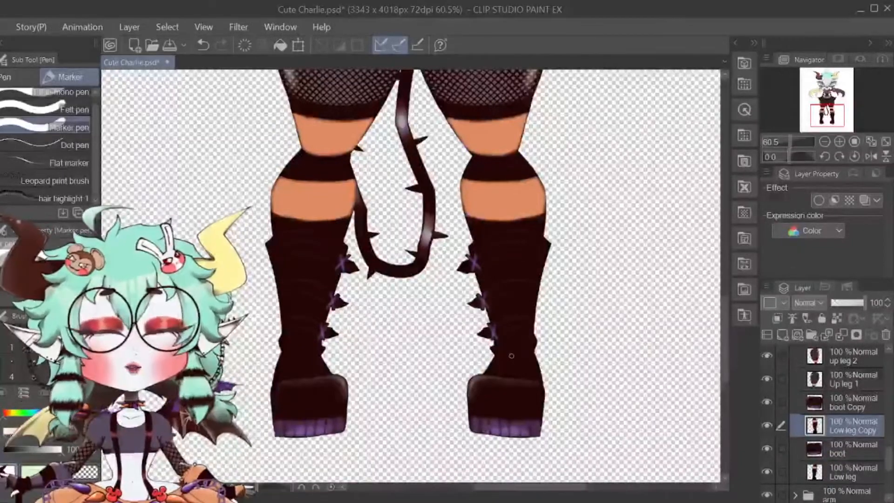
{"action": "left_click", "coordinate": [768, 425]}
{"action": "left_click", "coordinate": [768, 425]}
{"action": "left_click", "coordinate": [770, 423]}
{"action": "left_click", "coordinate": [770, 423]}
{"action": "left_click", "coordinate": [769, 423]}
{"action": "left_click", "coordinate": [770, 423]}
{"action": "left_click", "coordinate": [770, 423]}
{"action": "left_click", "coordinate": [770, 423]}
Select the boot layer in the Legs folder and examine the boot soles and feet in close view
{"action": "scroll", "coordinate": [784, 450], "scroll_direction": "down", "scroll_amount": 1}
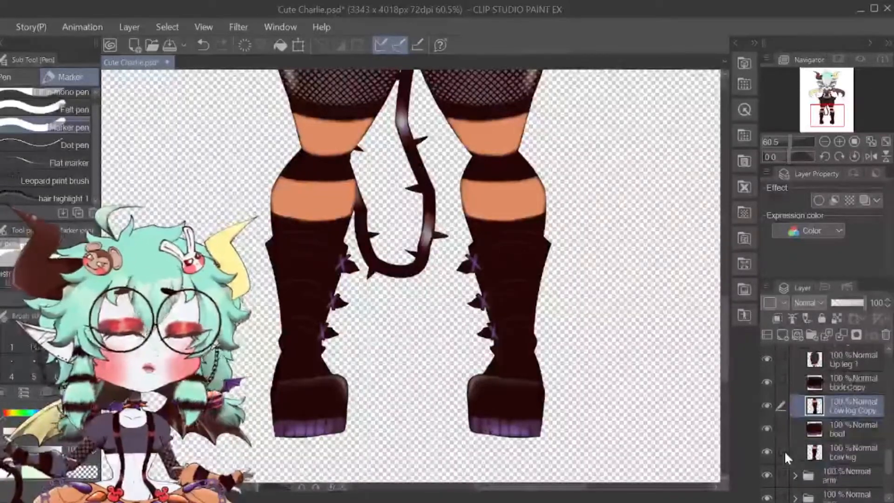
{"action": "left_click", "coordinate": [784, 437]}
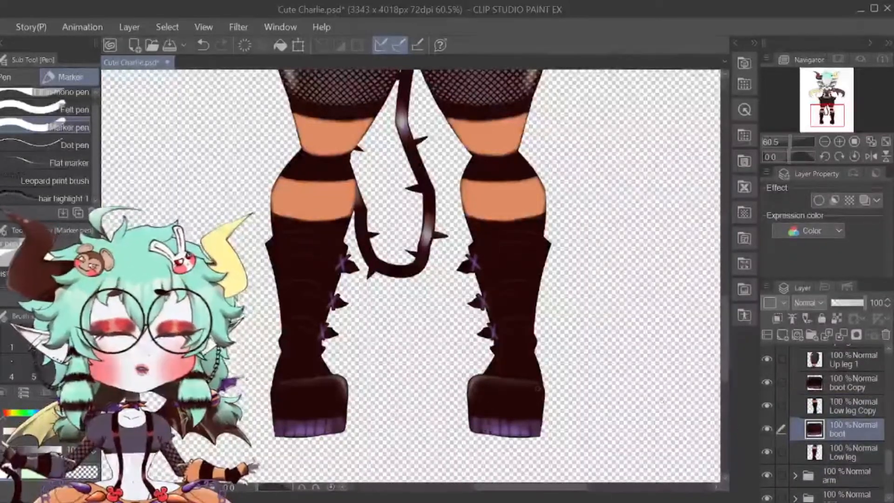
{"action": "scroll", "coordinate": [539, 389], "scroll_direction": "down", "scroll_amount": 3}
{"action": "scroll", "coordinate": [548, 413], "scroll_direction": "up", "scroll_amount": 6}
{"action": "scroll", "coordinate": [548, 412], "scroll_direction": "up", "scroll_amount": 1}
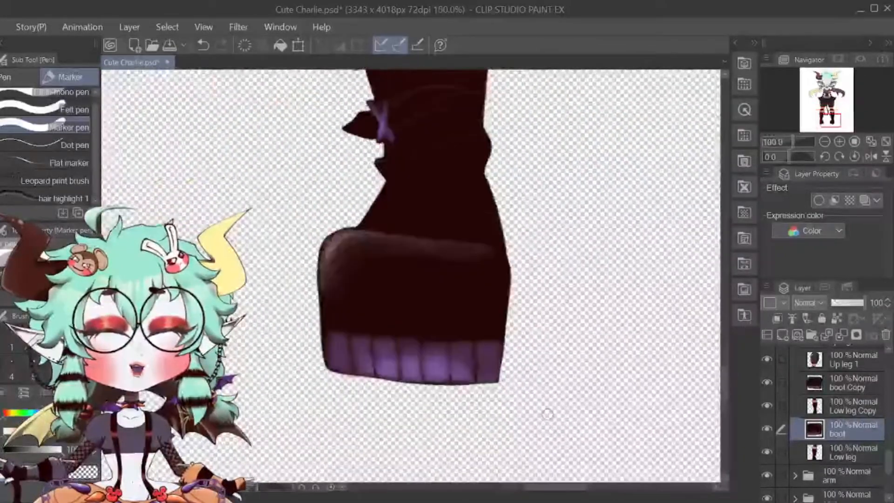
{"action": "scroll", "coordinate": [548, 414], "scroll_direction": "down", "scroll_amount": 3}
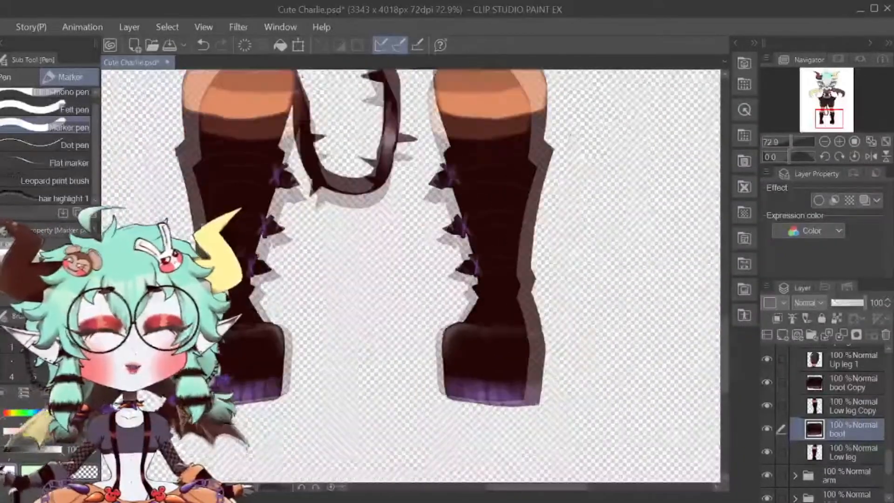
{"action": "scroll", "coordinate": [339, 314], "scroll_direction": "up", "scroll_amount": 2}
{"action": "scroll", "coordinate": [543, 259], "scroll_direction": "down", "scroll_amount": 1}
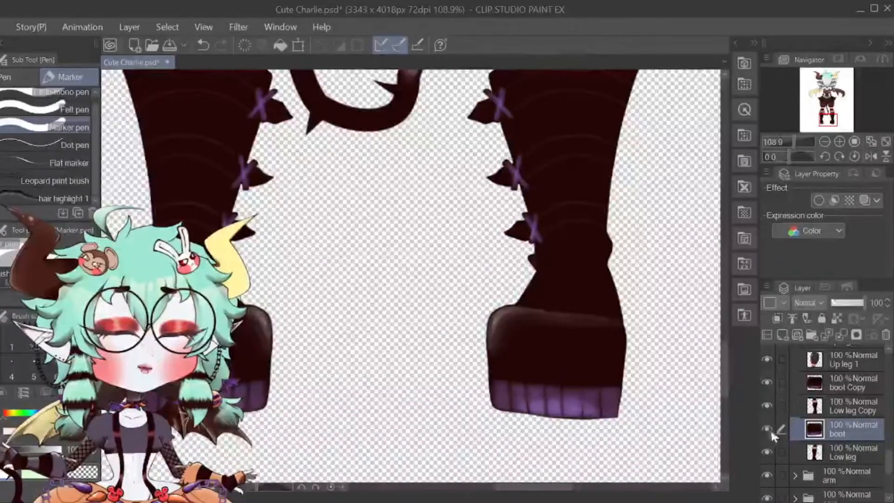
Select the boot Copy layer and toggle its visibility off and on to check the foot beneath it
{"action": "left_click", "coordinate": [805, 381]}
{"action": "left_click", "coordinate": [769, 379]}
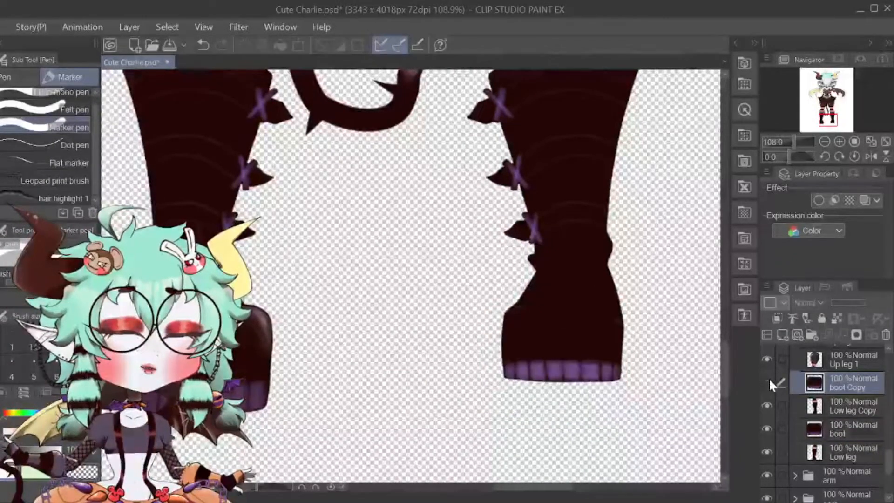
{"action": "left_click", "coordinate": [770, 380]}
{"action": "left_click", "coordinate": [770, 380]}
{"action": "left_click", "coordinate": [769, 379]}
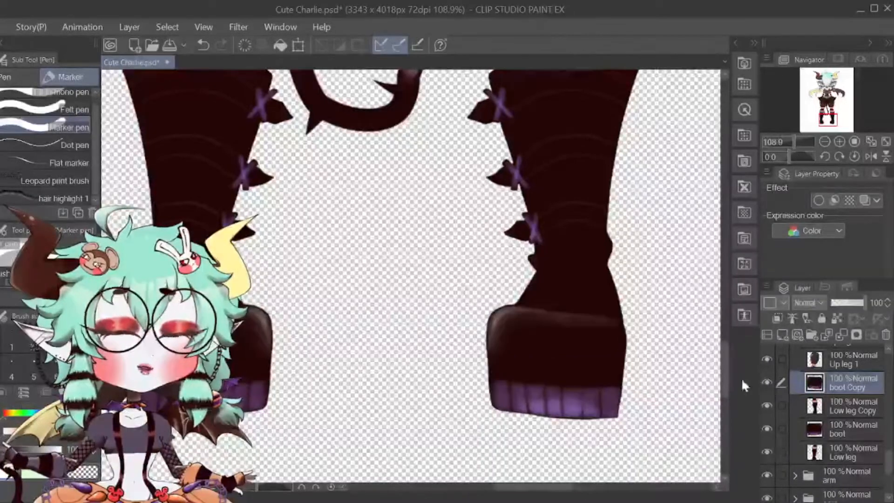
Try shifting the boot Copy layer slightly with the Move layer tool
{"action": "scroll", "coordinate": [563, 338], "scroll_direction": "up", "scroll_amount": 1}
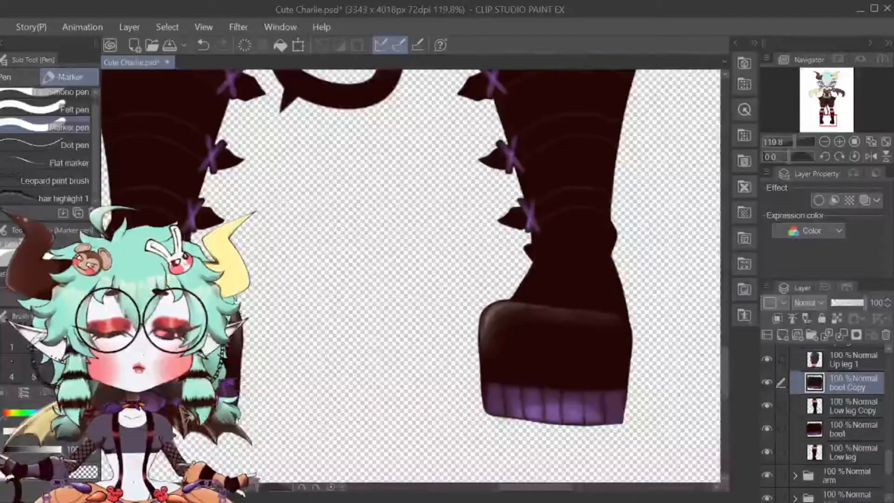
{"action": "key", "text": "k"}
{"action": "mouse_move", "coordinate": [566, 329]}
{"action": "left_mouse_down"}
{"action": "mouse_move", "coordinate": [516, 339]}
{"action": "mouse_move", "coordinate": [559, 340]}
{"action": "mouse_move", "coordinate": [546, 333]}
{"action": "mouse_move", "coordinate": [563, 331]}
{"action": "mouse_move", "coordinate": [539, 329]}
{"action": "mouse_move", "coordinate": [557, 334]}
{"action": "mouse_move", "coordinate": [549, 354]}
{"action": "left_mouse_up"}
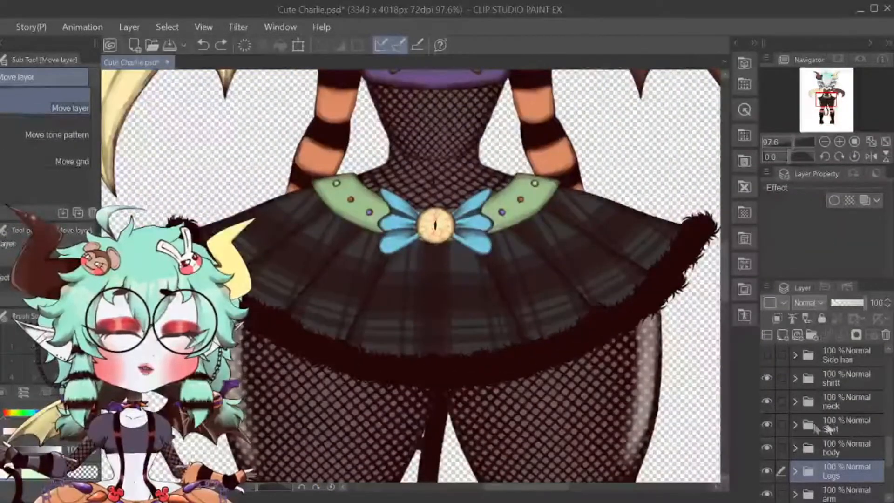
Expand the Skirt folder, select its skirt flap layer and toggle that layer's visibility
{"action": "left_click", "coordinate": [815, 426]}
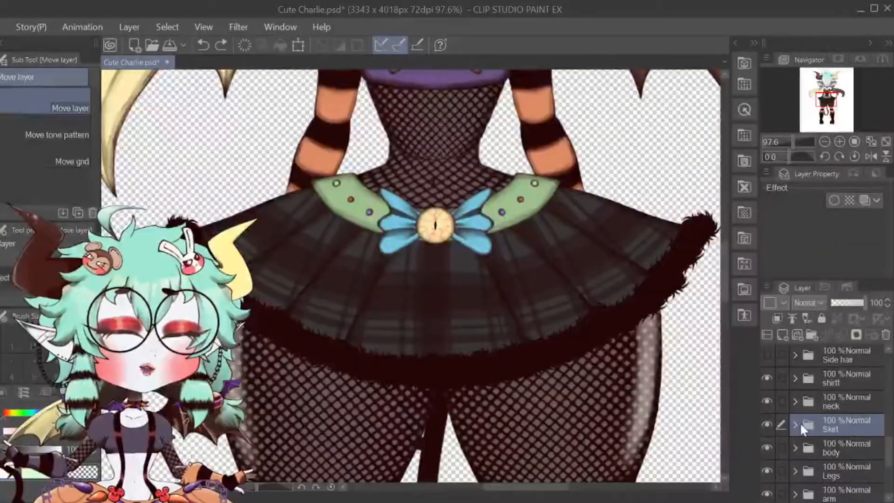
{"action": "left_click", "coordinate": [798, 424]}
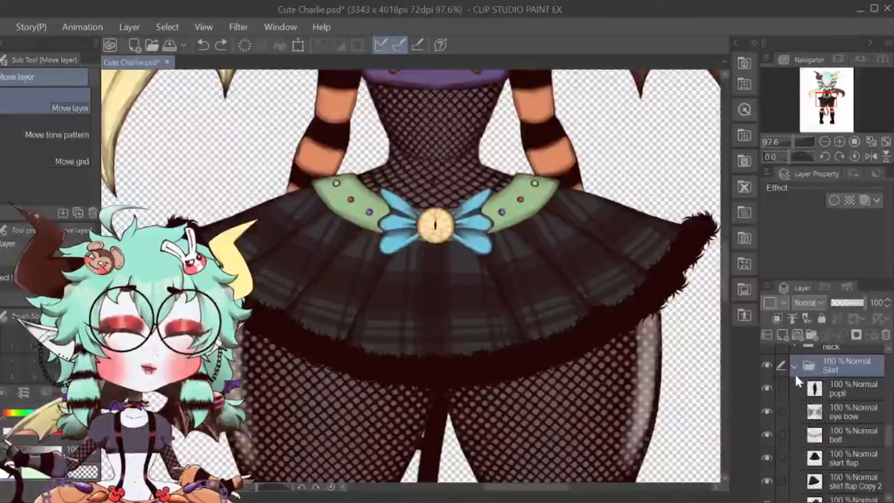
{"action": "scroll", "coordinate": [797, 375], "scroll_direction": "down", "scroll_amount": 3}
{"action": "left_click", "coordinate": [813, 364]}
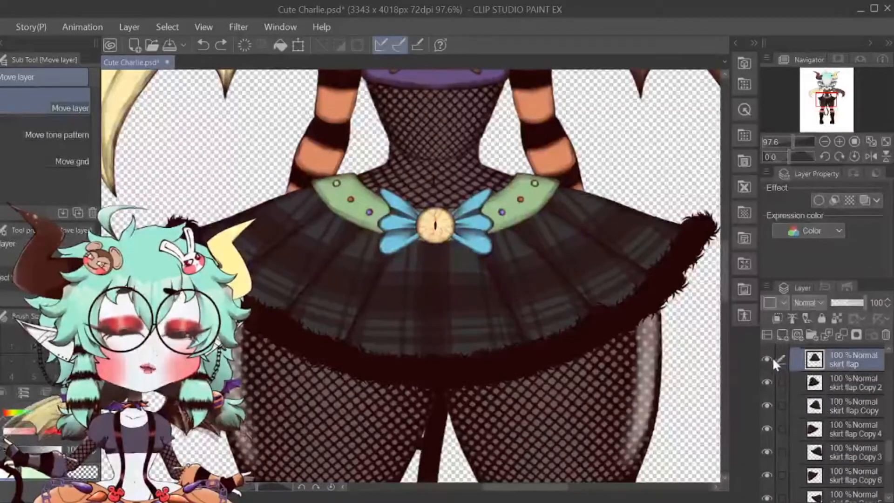
{"action": "left_click", "coordinate": [767, 358]}
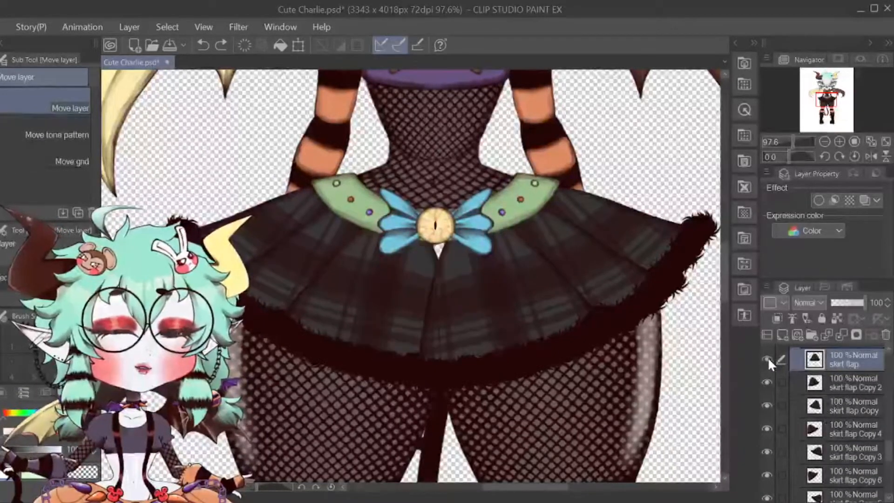
Toggle the visibility of the skirt flap Copy 2 layer off and on, leaving it shown
{"action": "left_click", "coordinate": [768, 383]}
{"action": "left_click", "coordinate": [767, 382]}
{"action": "left_click", "coordinate": [767, 382]}
{"action": "left_click", "coordinate": [768, 383]}
{"action": "left_click", "coordinate": [767, 383]}
{"action": "left_click", "coordinate": [768, 383]}
{"action": "left_click", "coordinate": [769, 383]}
{"action": "left_click", "coordinate": [768, 383]}
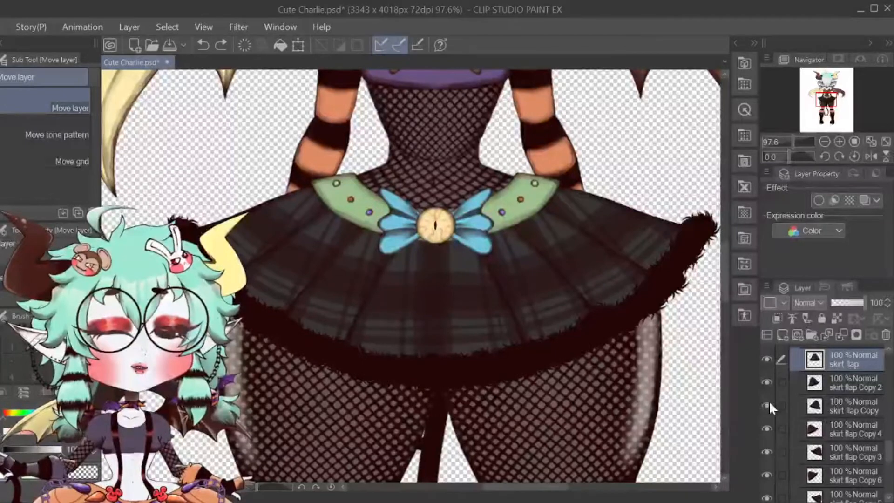
Collapse the Skirt folder, then select and expand the bangs folder
{"action": "scroll", "coordinate": [769, 400], "scroll_direction": "up", "scroll_amount": 3}
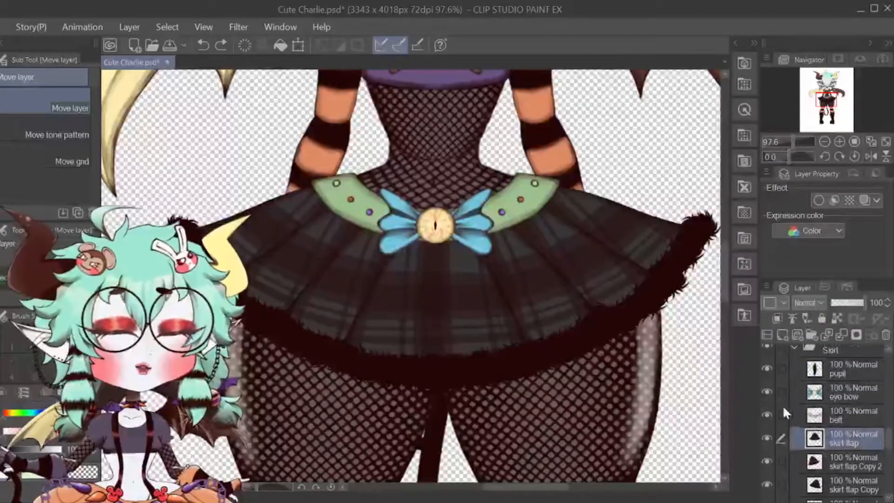
{"action": "scroll", "coordinate": [795, 401], "scroll_direction": "up", "scroll_amount": 2}
{"action": "left_click", "coordinate": [798, 404]}
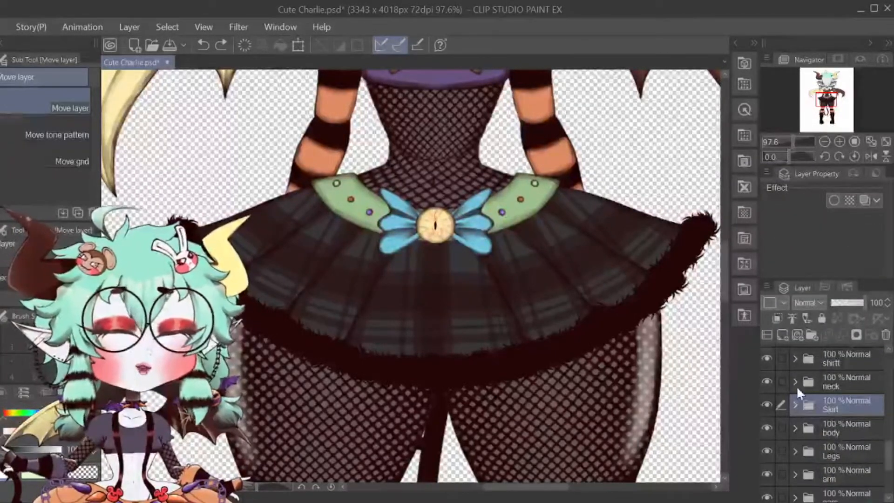
{"action": "scroll", "coordinate": [795, 398], "scroll_direction": "up", "scroll_amount": 3}
{"action": "left_click", "coordinate": [834, 426]}
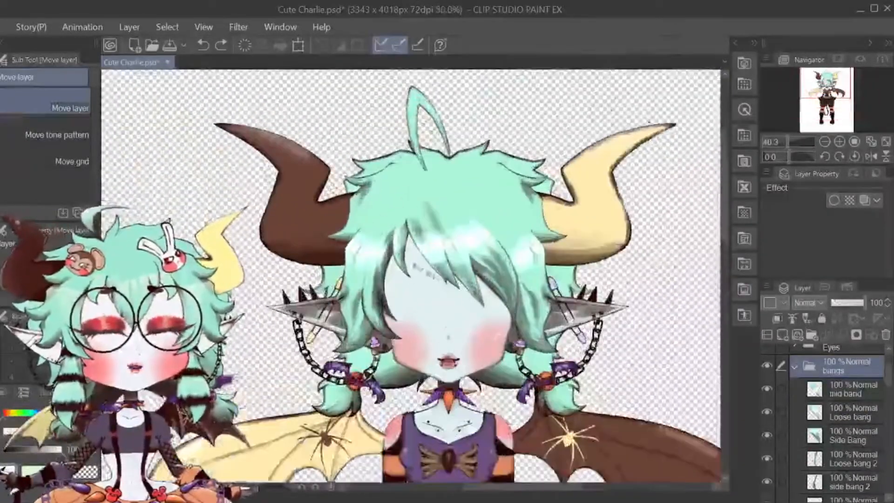
Select the mid band layer with the bangs in close view and toggle its visibility off and on
{"action": "scroll", "coordinate": [436, 278], "scroll_direction": "up", "scroll_amount": 5}
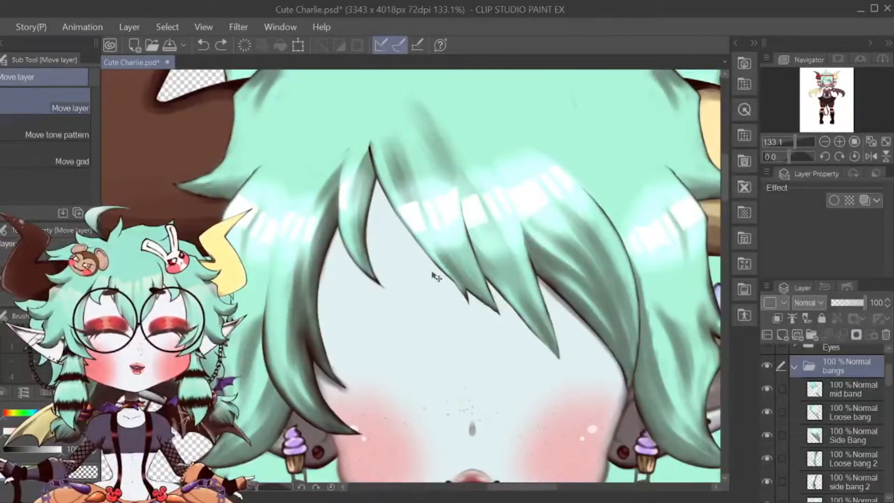
{"action": "left_click", "coordinate": [817, 394]}
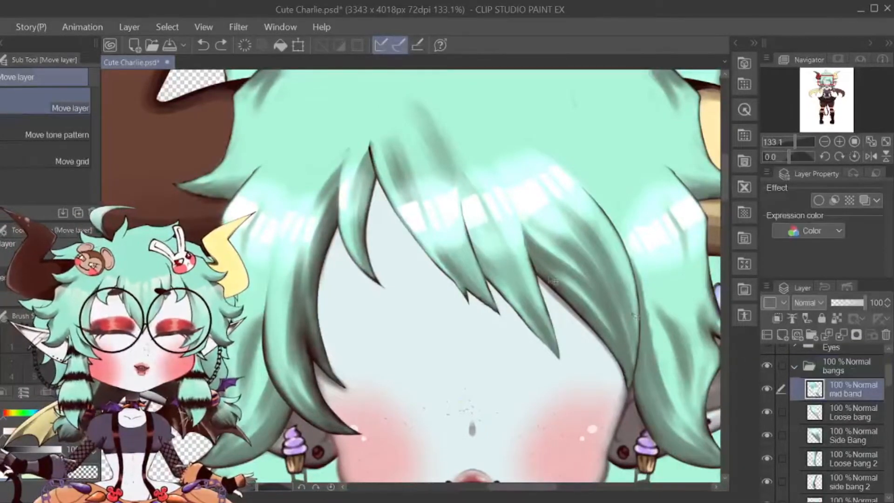
{"action": "scroll", "coordinate": [279, 153], "scroll_direction": "up", "scroll_amount": 2}
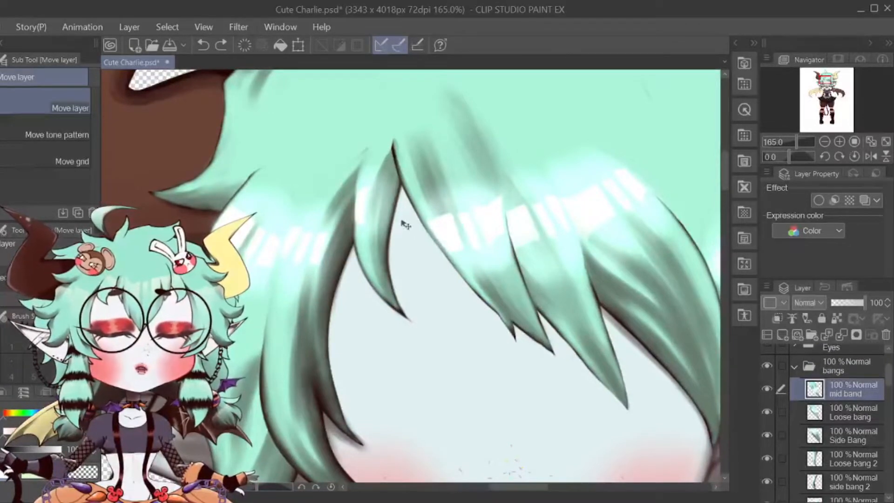
{"action": "scroll", "coordinate": [367, 190], "scroll_direction": "down", "scroll_amount": 2}
{"action": "left_click", "coordinate": [764, 388]}
{"action": "left_click", "coordinate": [763, 389]}
{"action": "left_click", "coordinate": [763, 388]}
{"action": "left_click", "coordinate": [763, 389]}
{"action": "left_click", "coordinate": [763, 387]}
{"action": "left_click", "coordinate": [763, 387]}
Toggle the visibility of the Loose bang and Side Bang layers off and on
{"action": "left_click", "coordinate": [767, 411]}
{"action": "left_click", "coordinate": [767, 410]}
{"action": "left_click", "coordinate": [767, 411]}
{"action": "left_click", "coordinate": [767, 434]}
{"action": "left_click", "coordinate": [767, 434]}
{"action": "left_click", "coordinate": [767, 434]}
{"action": "left_click", "coordinate": [767, 434]}
Repeatedly toggle the visibility of the Loose bang 2 layer off and on, leaving it shown
{"action": "left_click", "coordinate": [767, 459]}
{"action": "left_click", "coordinate": [767, 459]}
{"action": "left_click", "coordinate": [767, 458]}
{"action": "left_click", "coordinate": [767, 459]}
{"action": "left_click", "coordinate": [767, 458]}
{"action": "left_click", "coordinate": [767, 458]}
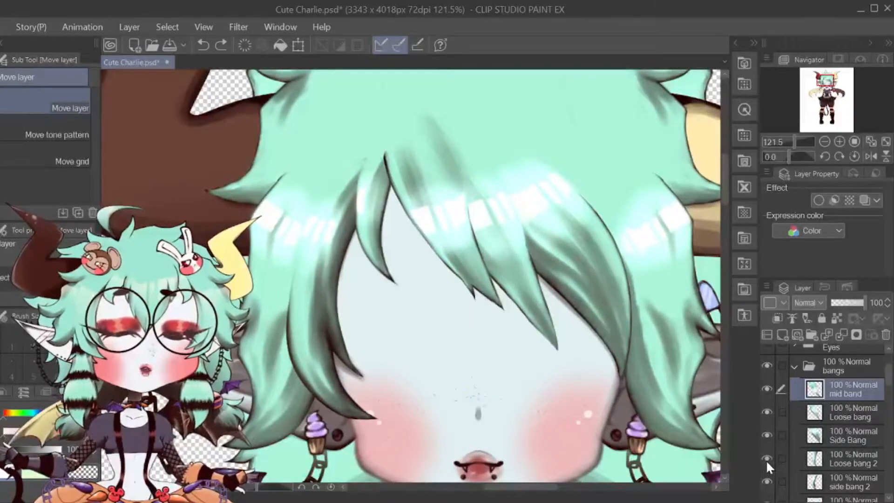
{"action": "left_click", "coordinate": [767, 459]}
{"action": "left_click", "coordinate": [767, 459]}
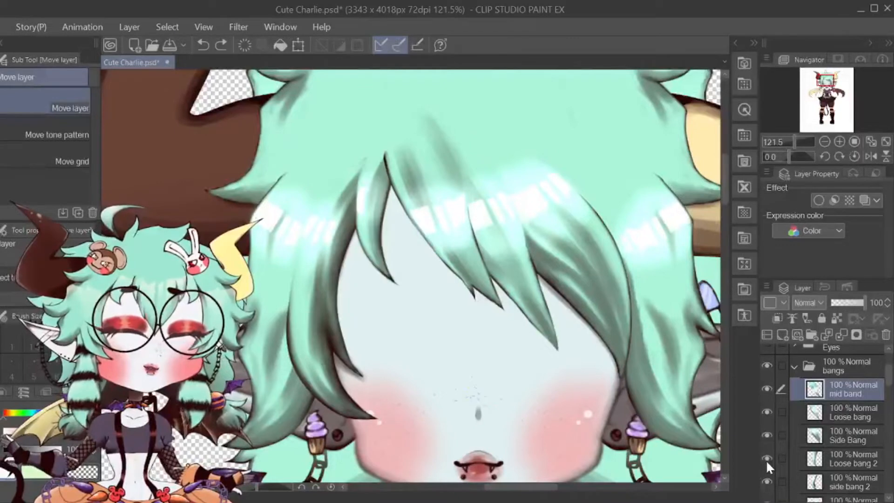
{"action": "left_click", "coordinate": [766, 460]}
{"action": "left_click", "coordinate": [767, 460]}
{"action": "left_click", "coordinate": [767, 460]}
{"action": "left_click", "coordinate": [767, 459]}
{"action": "left_click", "coordinate": [767, 460]}
{"action": "left_click", "coordinate": [767, 459]}
{"action": "left_click", "coordinate": [766, 459]}
{"action": "left_click", "coordinate": [767, 459]}
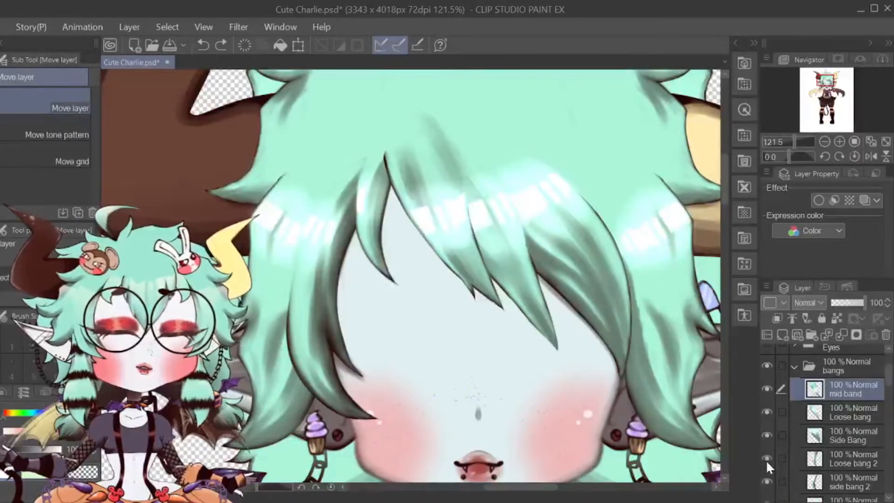
Toggle the side bang 2 layer off and on and examine that side of the fringe up close
{"action": "scroll", "coordinate": [773, 475], "scroll_direction": "down", "scroll_amount": 2}
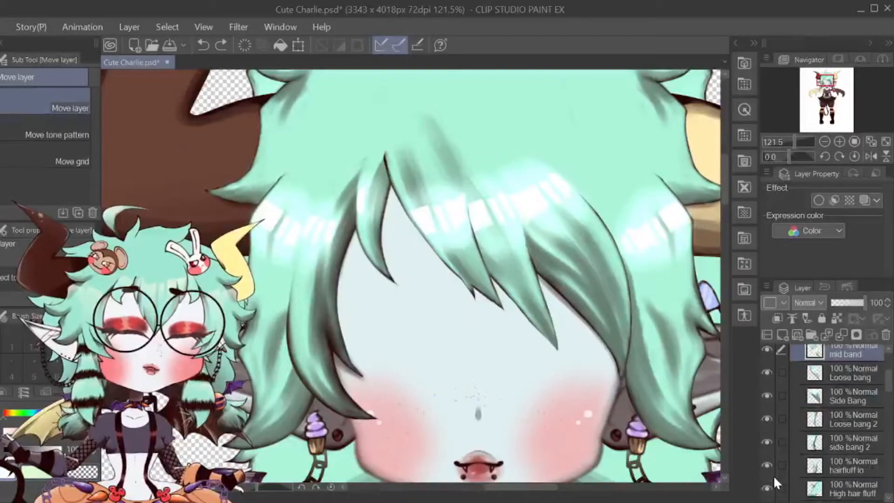
{"action": "left_click", "coordinate": [767, 442]}
{"action": "left_click", "coordinate": [769, 445]}
{"action": "scroll", "coordinate": [419, 298], "scroll_direction": "down", "scroll_amount": 2}
{"action": "scroll", "coordinate": [349, 270], "scroll_direction": "up", "scroll_amount": 3}
{"action": "scroll", "coordinate": [796, 474], "scroll_direction": "down", "scroll_amount": 3}
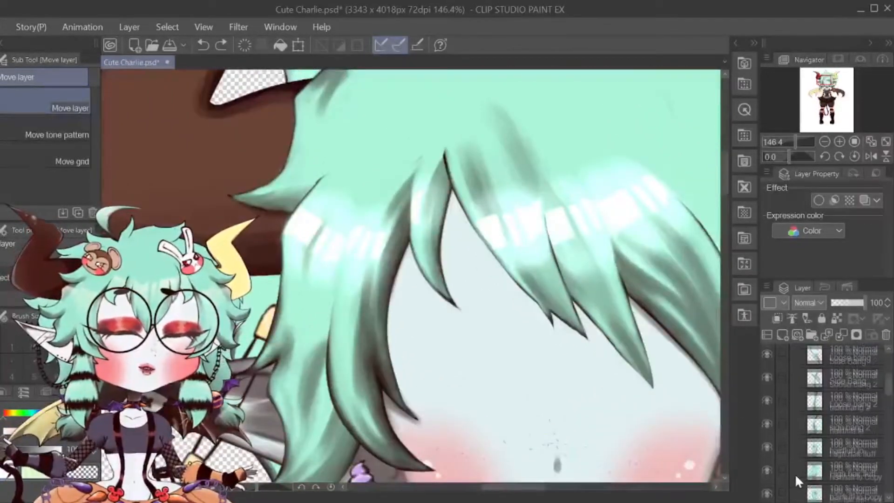
Check the hair fluff layers, including High hair fluff and High hair fluff Copy, by toggling their visibility off and on
{"action": "left_click", "coordinate": [767, 429]}
{"action": "left_click", "coordinate": [767, 429]}
{"action": "left_click", "coordinate": [768, 429]}
{"action": "left_click", "coordinate": [767, 429]}
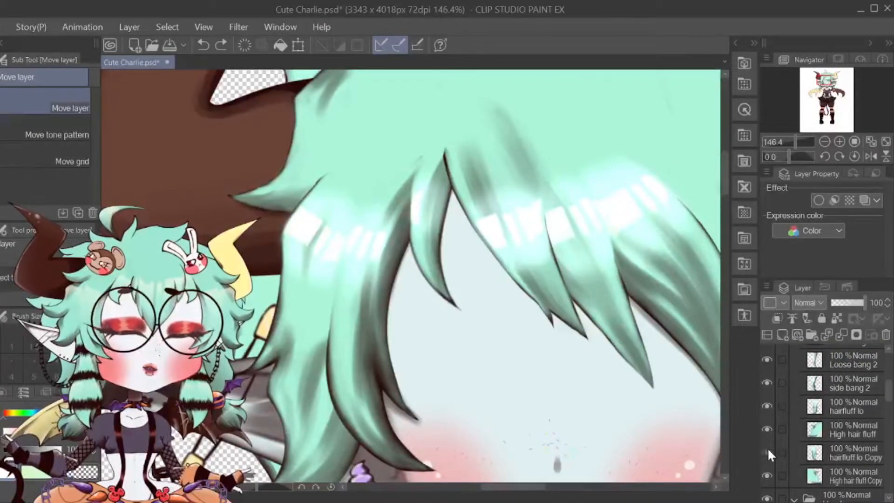
{"action": "left_click", "coordinate": [767, 475]}
{"action": "scroll", "coordinate": [370, 280], "scroll_direction": "down", "scroll_amount": 3}
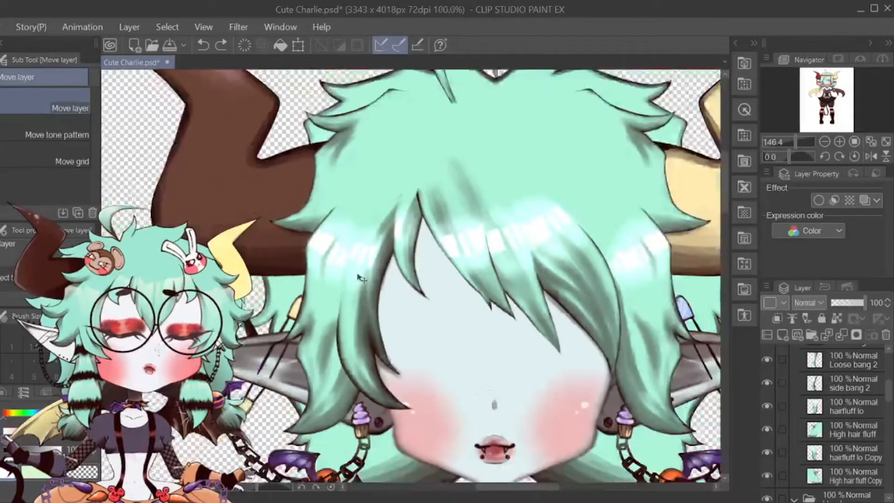
{"action": "left_click", "coordinate": [767, 476]}
{"action": "left_click", "coordinate": [768, 476]}
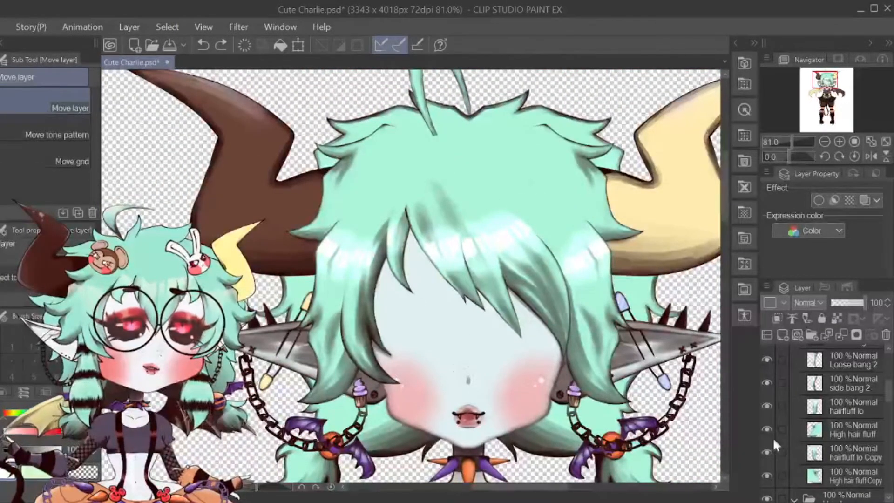
Toggle the High hair fluff, hairfluff lo, side bang 2 and Loose bang 2 layers off and on one after another
{"action": "left_click", "coordinate": [773, 437]}
{"action": "left_click", "coordinate": [773, 437]}
{"action": "left_click", "coordinate": [769, 409]}
{"action": "left_click", "coordinate": [769, 409]}
{"action": "left_click", "coordinate": [766, 381]}
{"action": "left_click", "coordinate": [765, 380]}
{"action": "left_click", "coordinate": [764, 360]}
{"action": "left_click", "coordinate": [764, 360]}
Collapse the bangs folder, then select the Eyes folder and make it visible with the face in view
{"action": "scroll", "coordinate": [764, 359], "scroll_direction": "up", "scroll_amount": 3}
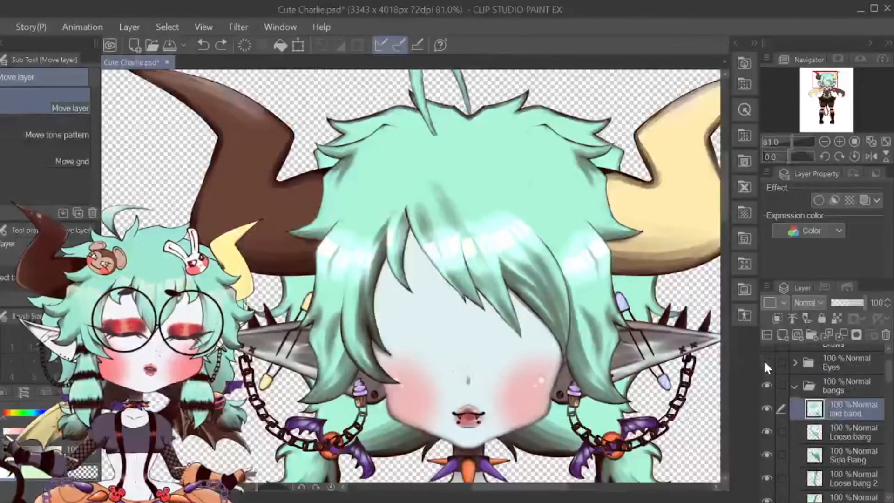
{"action": "scroll", "coordinate": [820, 387], "scroll_direction": "up", "scroll_amount": 1}
{"action": "left_click", "coordinate": [795, 406]}
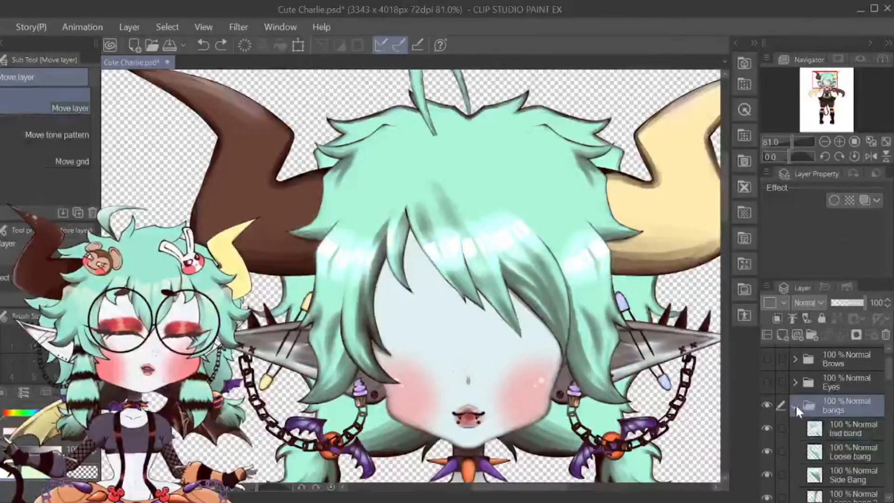
{"action": "left_click", "coordinate": [808, 382]}
{"action": "left_click", "coordinate": [766, 383]}
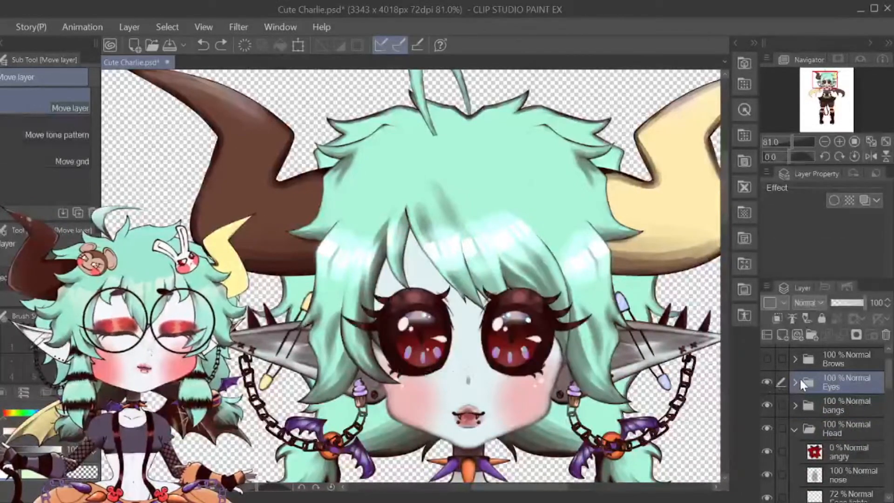
{"action": "scroll", "coordinate": [566, 205], "scroll_direction": "down", "scroll_amount": 4}
{"action": "scroll", "coordinate": [503, 247], "scroll_direction": "up", "scroll_amount": 3}
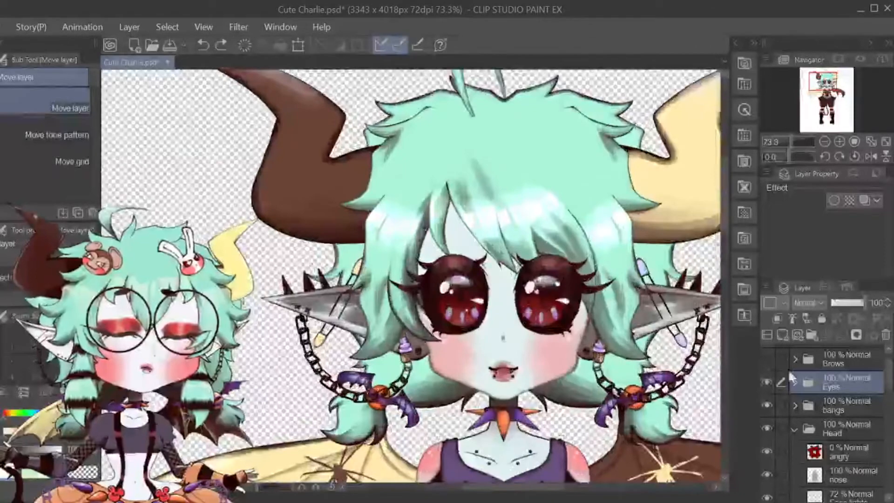
Open the Eyes folder, select the top eye line layer and toggle its visibility off and on repeatedly with one eye up close
{"action": "left_click", "coordinate": [796, 381]}
{"action": "scroll", "coordinate": [826, 413], "scroll_direction": "down", "scroll_amount": 3}
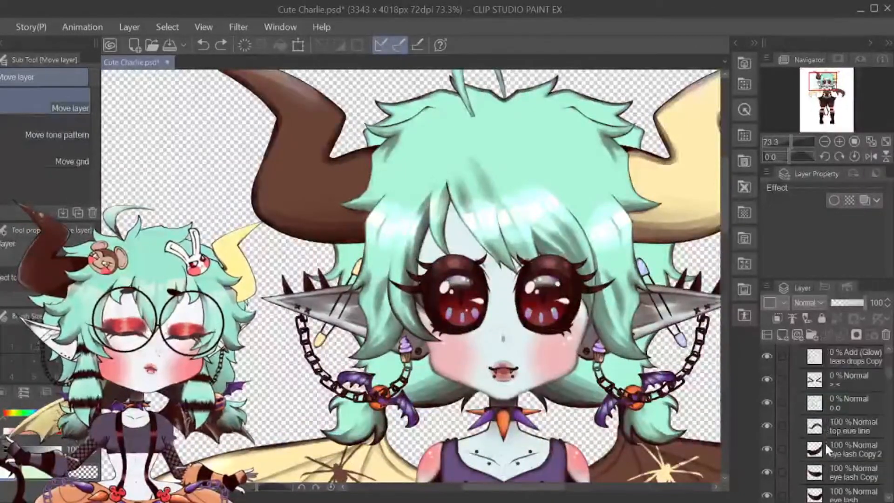
{"action": "left_click", "coordinate": [833, 426]}
{"action": "scroll", "coordinate": [470, 364], "scroll_direction": "up", "scroll_amount": 5}
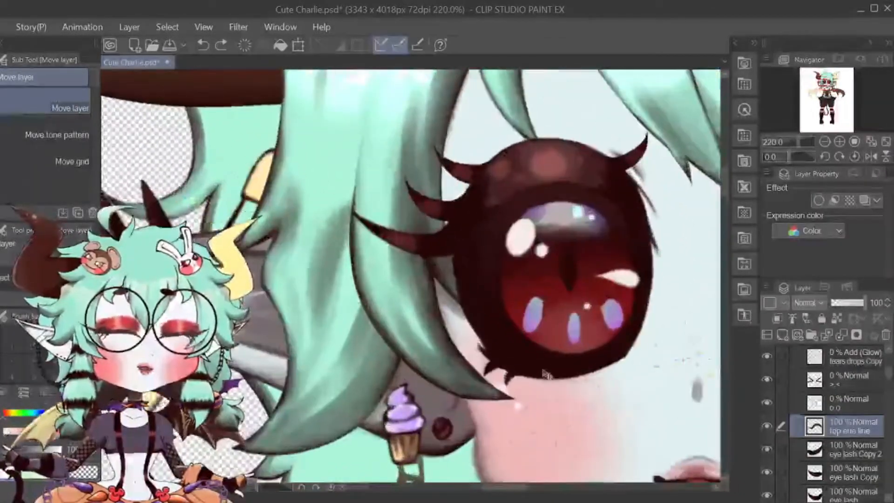
{"action": "left_click", "coordinate": [766, 426]}
{"action": "left_click", "coordinate": [766, 426]}
{"action": "left_click", "coordinate": [766, 425]}
{"action": "left_click", "coordinate": [766, 426]}
{"action": "left_click", "coordinate": [767, 425]}
{"action": "left_click", "coordinate": [766, 426]}
{"action": "left_click", "coordinate": [766, 426]}
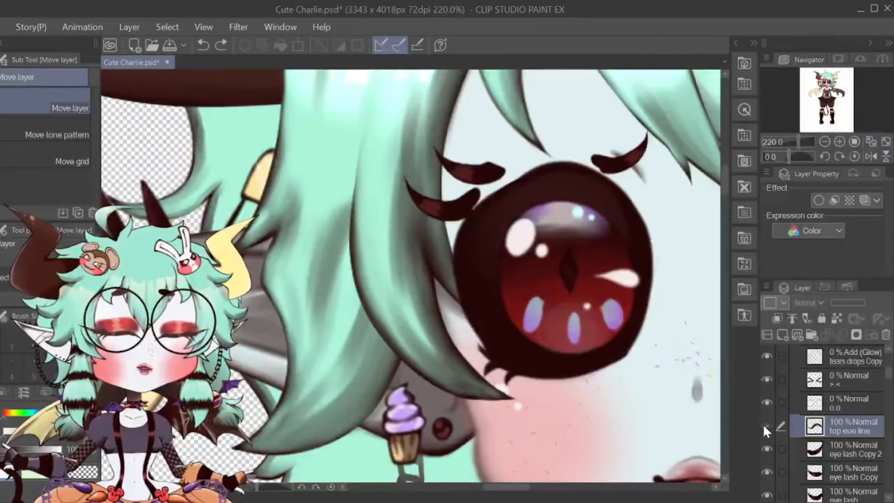
{"action": "left_click", "coordinate": [767, 426]}
Select the eye lash Copy 2 layer and toggle it and the eye lash Copy layer off and on
{"action": "left_click", "coordinate": [823, 447]}
{"action": "left_click", "coordinate": [767, 446]}
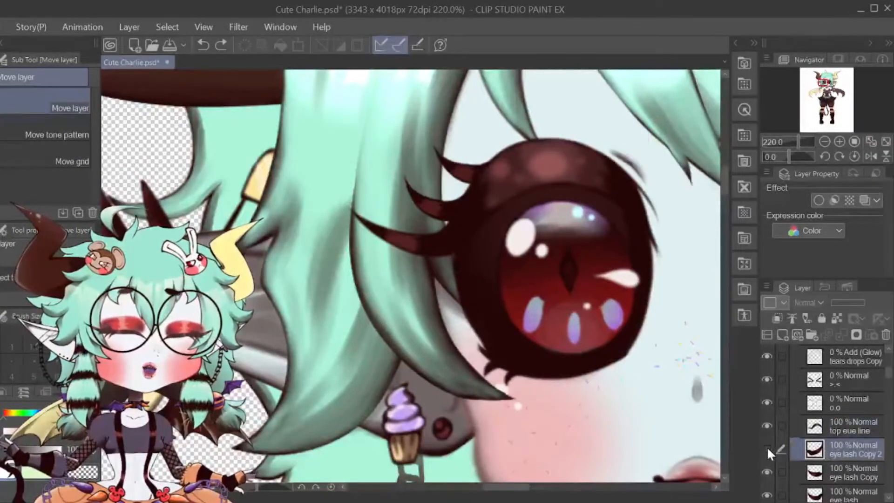
{"action": "left_click", "coordinate": [767, 447]}
{"action": "left_click", "coordinate": [767, 472]}
{"action": "left_click", "coordinate": [767, 472]}
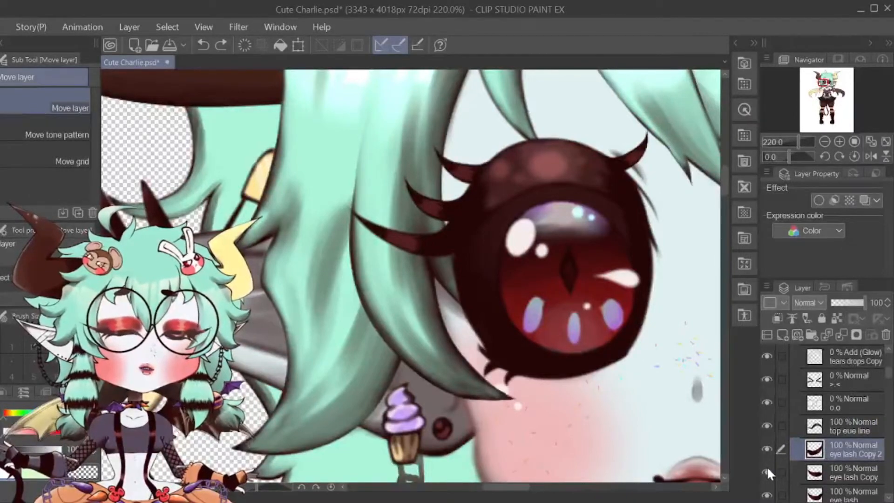
{"action": "left_click", "coordinate": [767, 472]}
{"action": "left_click", "coordinate": [767, 472]}
Select the eye lash Copy layer and check it and the eye lash layer below by toggling their visibility
{"action": "scroll", "coordinate": [527, 279], "scroll_direction": "down", "scroll_amount": 3}
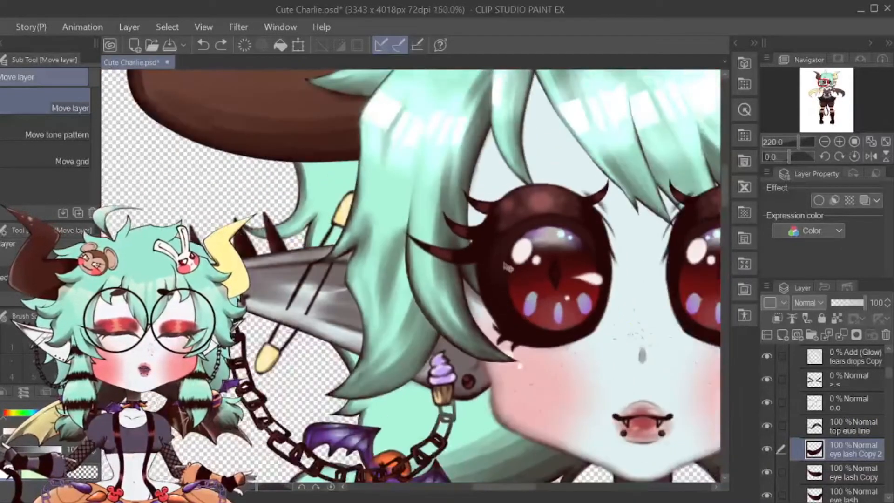
{"action": "scroll", "coordinate": [526, 223], "scroll_direction": "up", "scroll_amount": 2}
{"action": "left_click", "coordinate": [770, 469]}
{"action": "left_click", "coordinate": [767, 468]}
{"action": "left_click", "coordinate": [768, 467]}
{"action": "scroll", "coordinate": [768, 471], "scroll_direction": "down", "scroll_amount": 2}
{"action": "left_click", "coordinate": [767, 452]}
{"action": "left_click", "coordinate": [767, 451]}
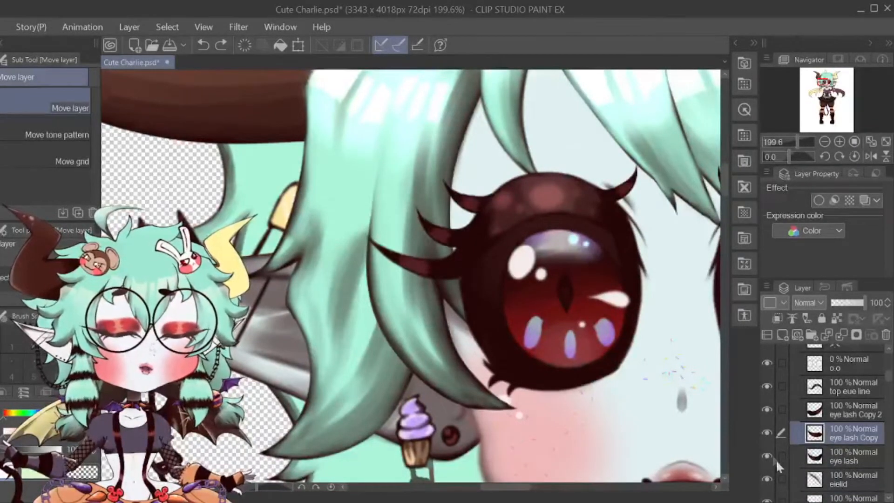
Check the eyelid layer and the eye bottom layer by selecting each and toggling its visibility off and on
{"action": "scroll", "coordinate": [776, 460], "scroll_direction": "down", "scroll_amount": 2}
{"action": "left_click", "coordinate": [816, 447]}
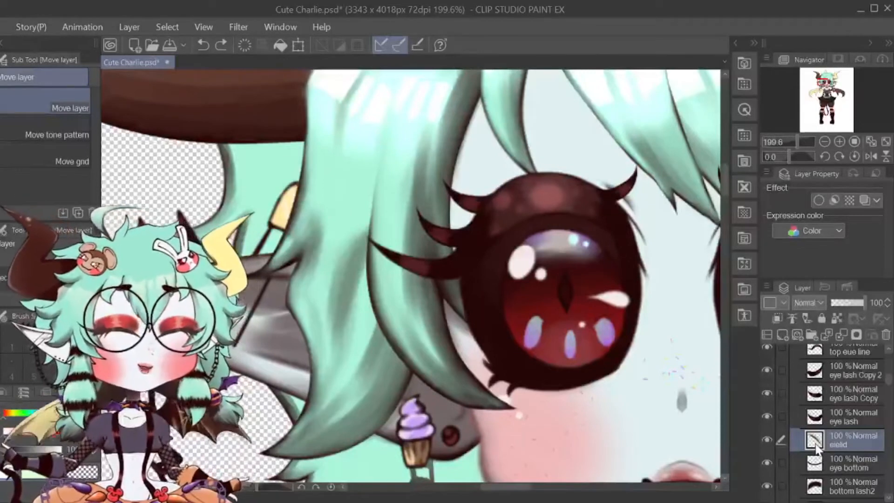
{"action": "left_click", "coordinate": [768, 440]}
{"action": "left_click", "coordinate": [768, 439]}
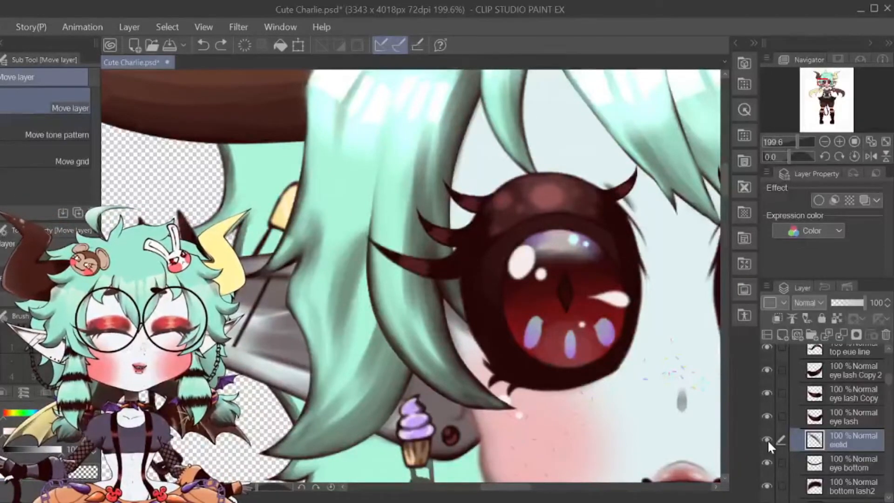
{"action": "left_click", "coordinate": [795, 463]}
{"action": "left_click", "coordinate": [771, 457]}
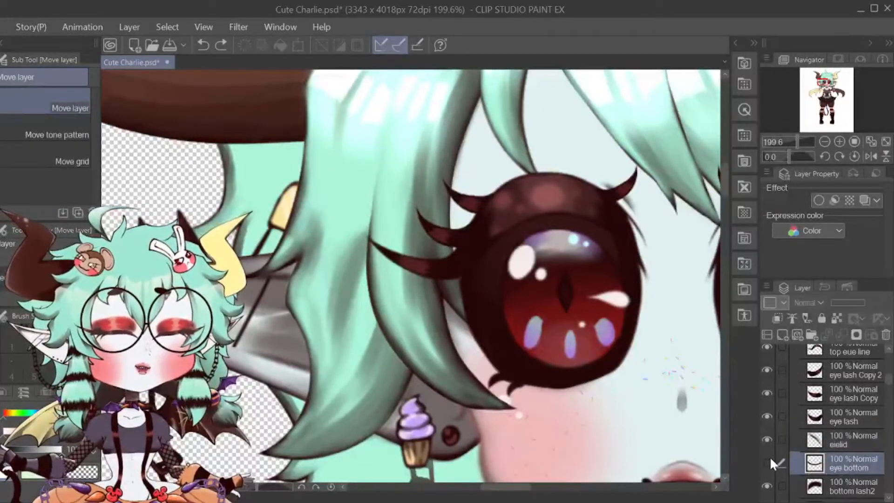
{"action": "left_click", "coordinate": [770, 457]}
Toggle the bottom lash2 and bottom lash layers off and on to check the lower lashes
{"action": "scroll", "coordinate": [804, 474], "scroll_direction": "down", "scroll_amount": 2}
{"action": "left_click", "coordinate": [765, 446]}
{"action": "left_click", "coordinate": [765, 447]}
{"action": "left_click", "coordinate": [766, 453]}
{"action": "left_click", "coordinate": [766, 453]}
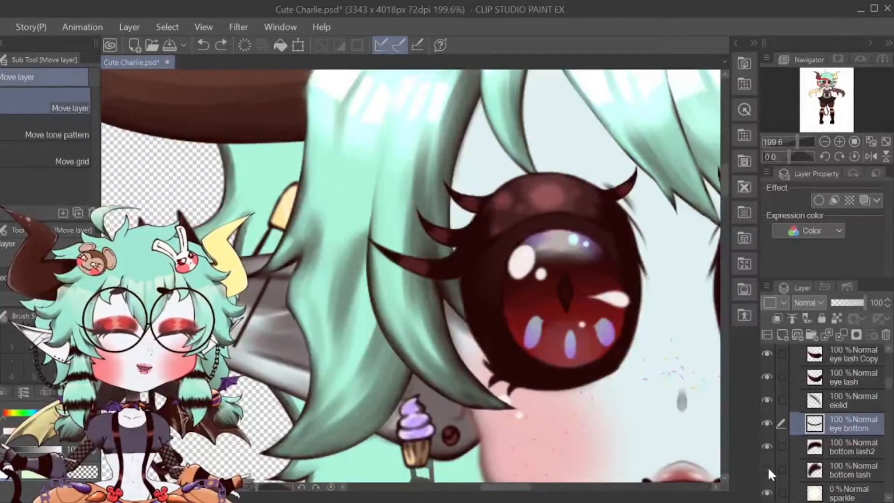
{"action": "scroll", "coordinate": [791, 471], "scroll_direction": "down", "scroll_amount": 2}
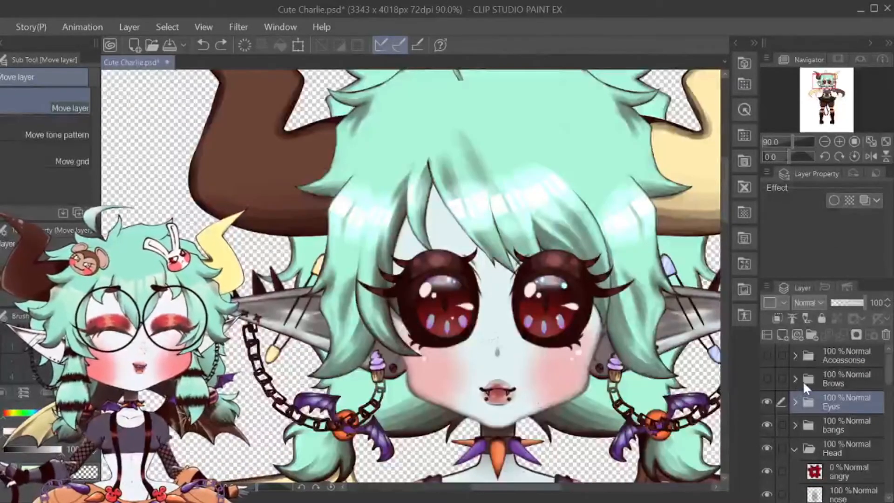
Select the Brows folder, make it visible and expand it
{"action": "left_click", "coordinate": [806, 385]}
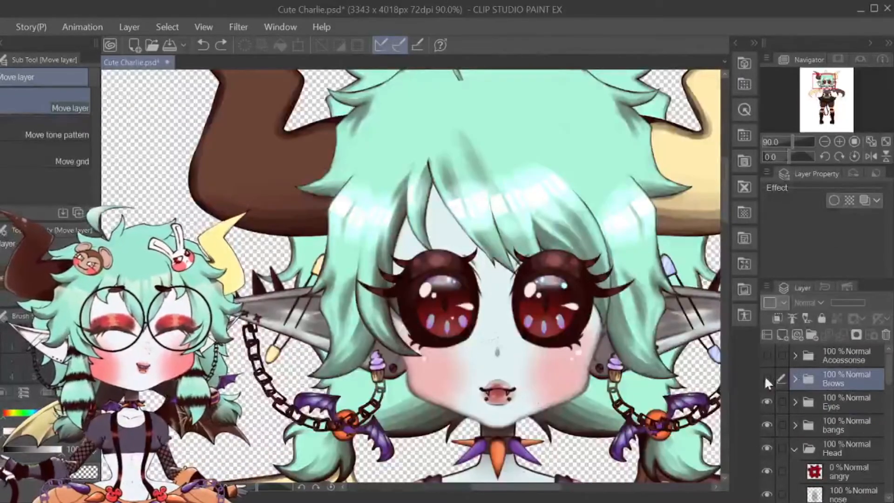
{"action": "left_click", "coordinate": [767, 378]}
{"action": "left_click", "coordinate": [796, 379]}
Select the brow Copy layer and check it and the brow layer by toggling their visibility off and on
{"action": "left_click", "coordinate": [839, 401]}
{"action": "left_click", "coordinate": [766, 401]}
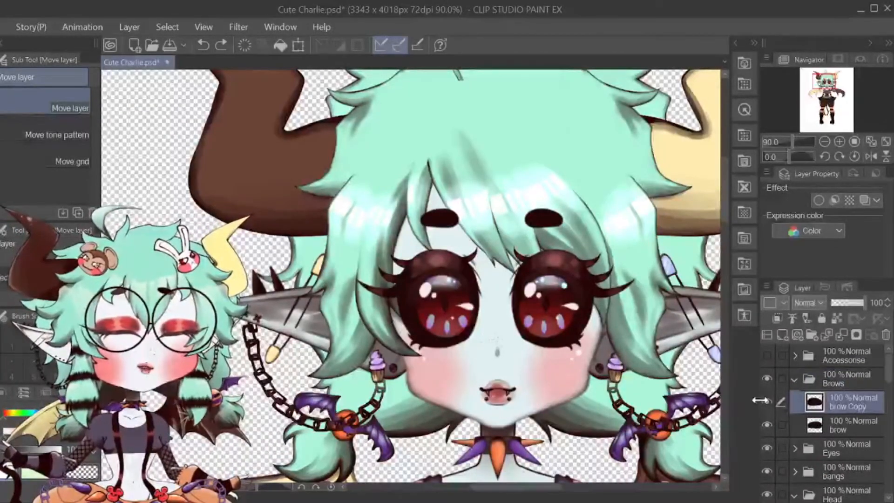
{"action": "left_click", "coordinate": [767, 424]}
{"action": "left_click", "coordinate": [767, 405]}
{"action": "left_click", "coordinate": [766, 424]}
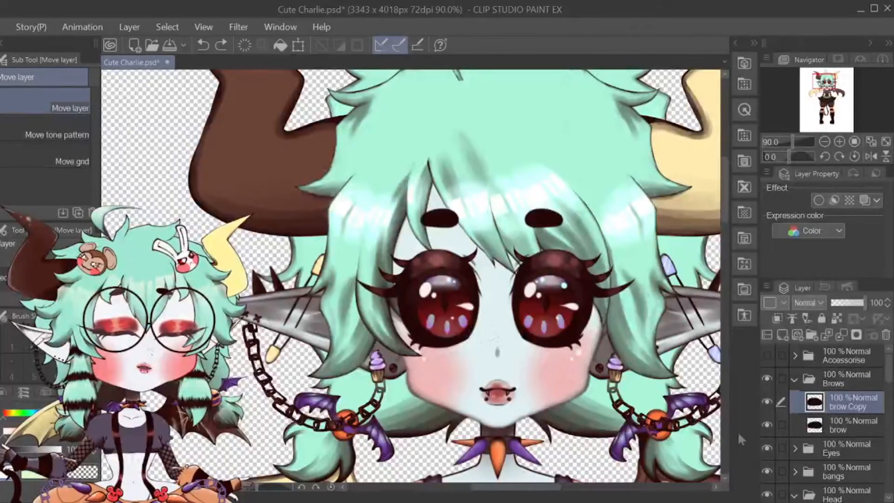
Examine the assembled character at different magnifications, from the full figure to the face and upper body
{"action": "scroll", "coordinate": [536, 310], "scroll_direction": "down", "scroll_amount": 6}
{"action": "scroll", "coordinate": [537, 309], "scroll_direction": "down", "scroll_amount": 4}
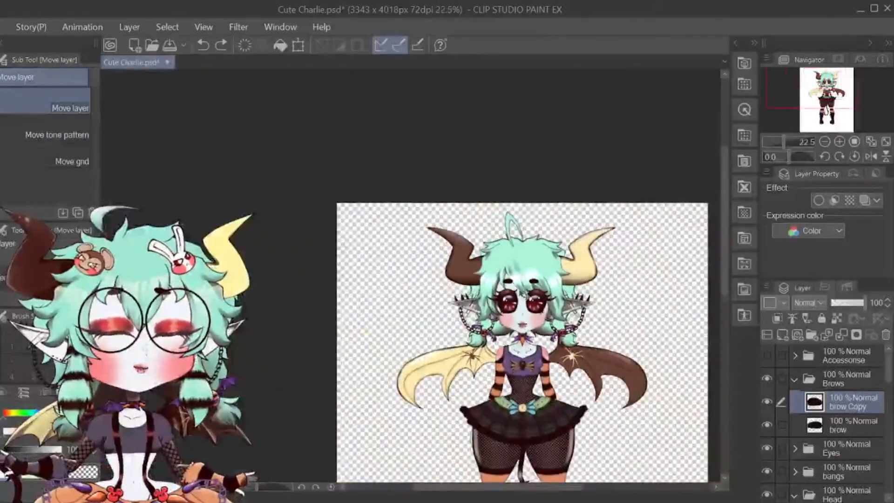
{"action": "scroll", "coordinate": [509, 369], "scroll_direction": "up", "scroll_amount": 3}
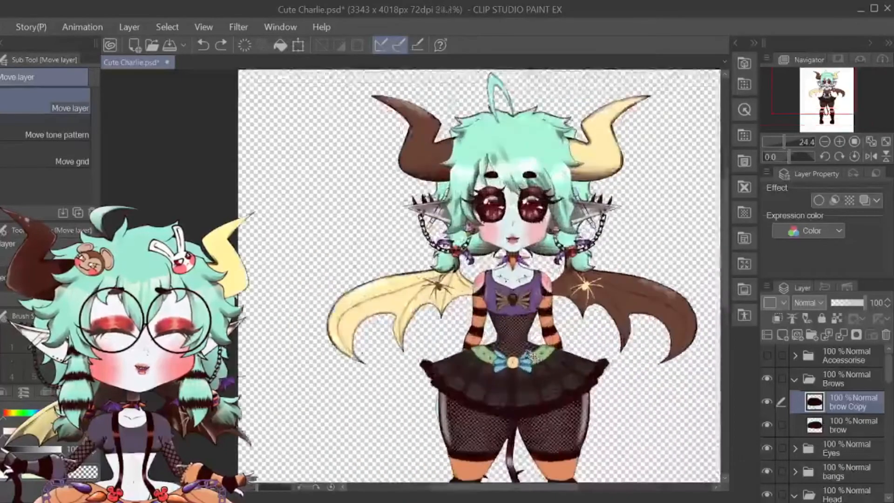
{"action": "scroll", "coordinate": [509, 370], "scroll_direction": "down", "scroll_amount": 2}
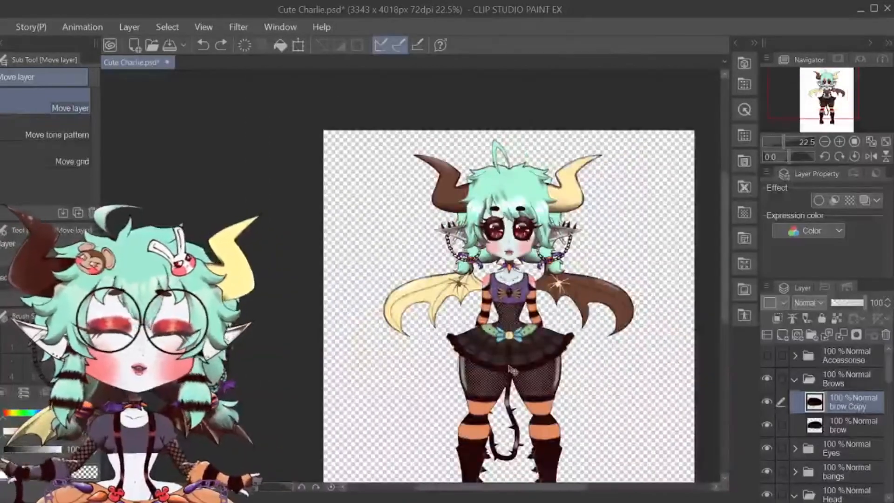
{"action": "scroll", "coordinate": [518, 316], "scroll_direction": "up", "scroll_amount": 3}
{"action": "scroll", "coordinate": [539, 405], "scroll_direction": "down", "scroll_amount": 1}
{"action": "scroll", "coordinate": [525, 330], "scroll_direction": "up", "scroll_amount": 2}
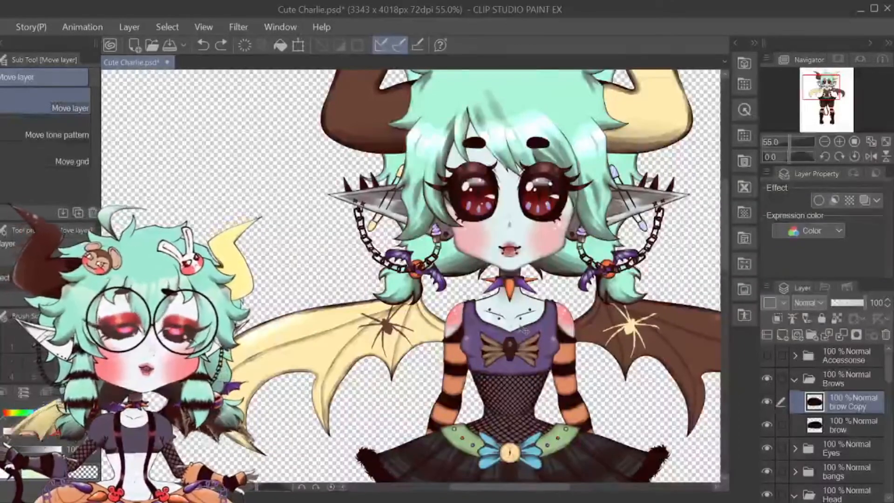
{"action": "scroll", "coordinate": [412, 275], "scroll_direction": "down", "scroll_amount": 4}
{"action": "scroll", "coordinate": [411, 274], "scroll_direction": "up", "scroll_amount": 3}
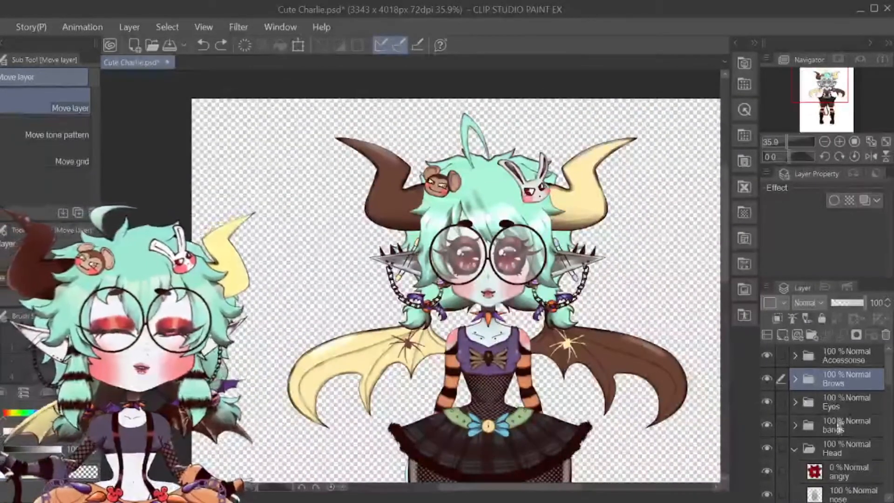
Examine the complete character with glasses and hair accessories, from the horns down to the skirt, tail and boots
{"action": "key", "text": "ctrl+minus"}
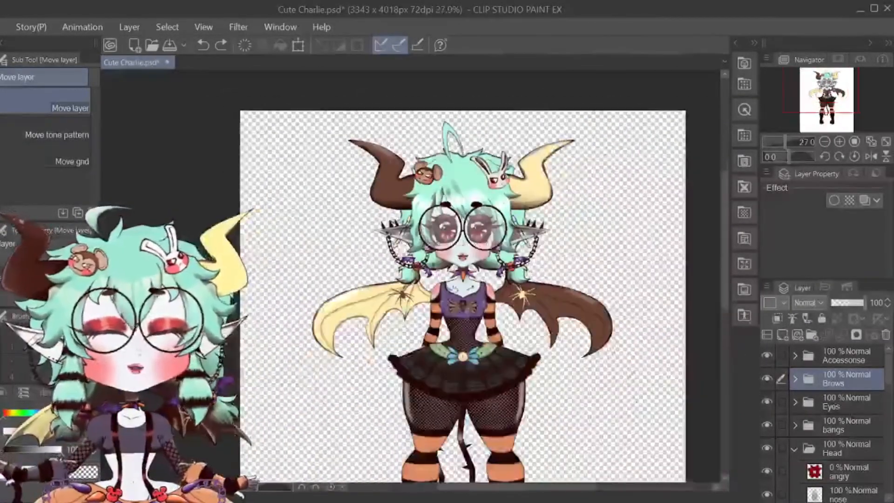
{"action": "key", "text": "ctrl+minus"}
{"action": "key", "text": "ctrl+minus"}
{"action": "key", "text": "ctrl+minus"}
{"action": "key", "text": "ctrl+plus"}
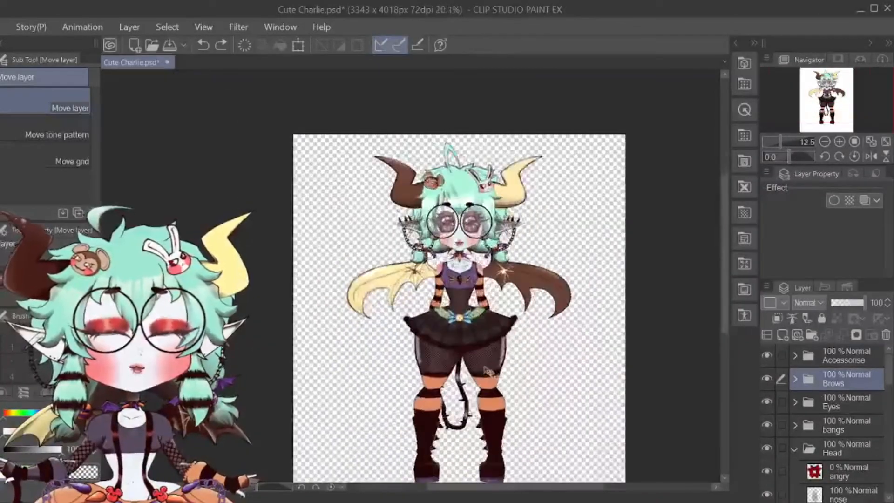
{"action": "key", "text": "ctrl+plus"}
{"action": "key", "text": "ctrl+plus"}
{"action": "key", "text": "ctrl+minus"}
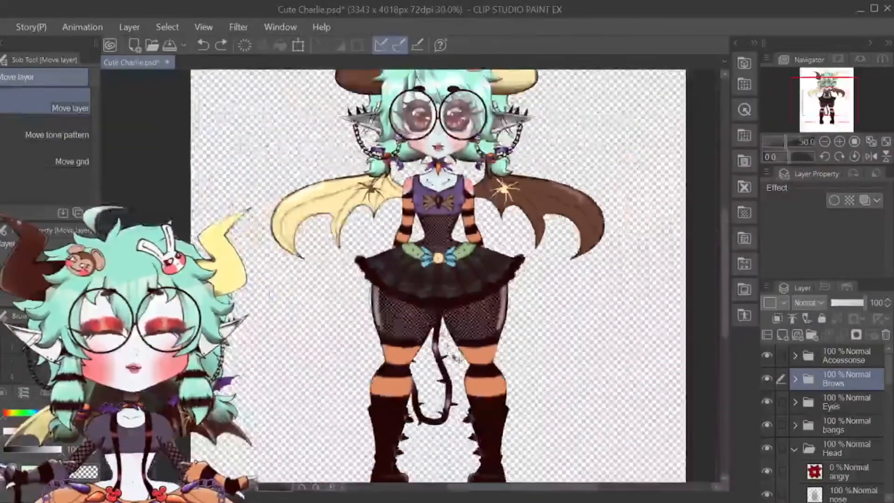
{"action": "key", "text": "ctrl+plus"}
{"action": "key", "text": "ctrl+plus"}
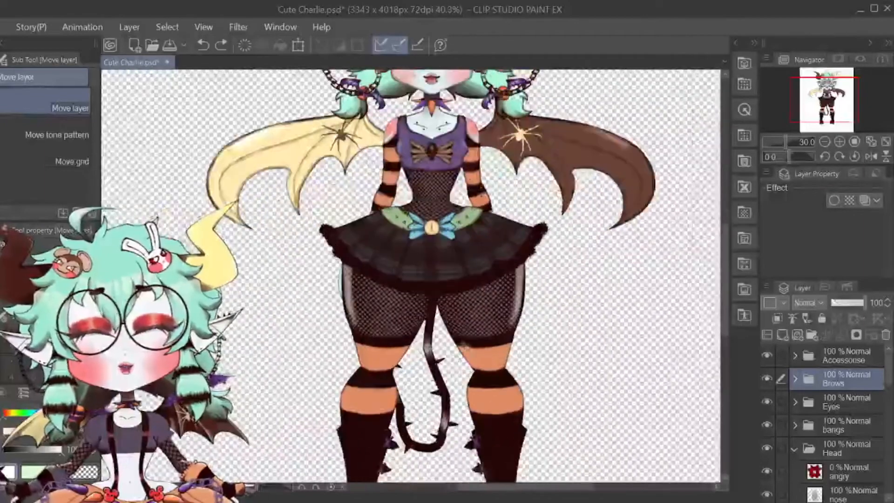
{"action": "key", "text": "ctrl+minus"}
{"action": "key", "text": "ctrl+minus"}
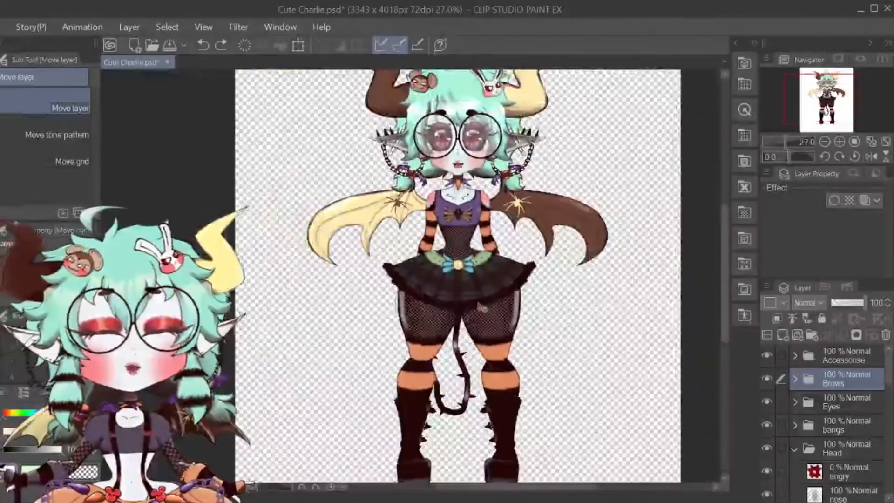
{"action": "key", "text": "ctrl+minus"}
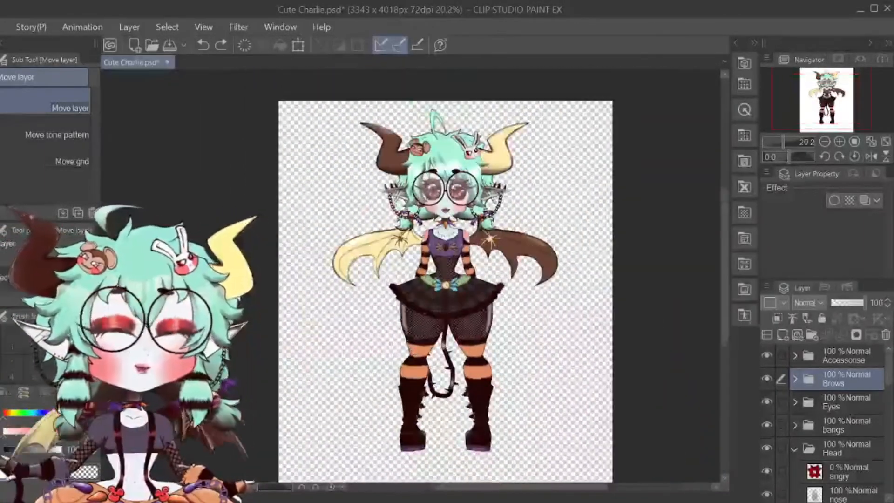
{"action": "scroll", "coordinate": [454, 236], "scroll_direction": "up", "scroll_amount": 2}
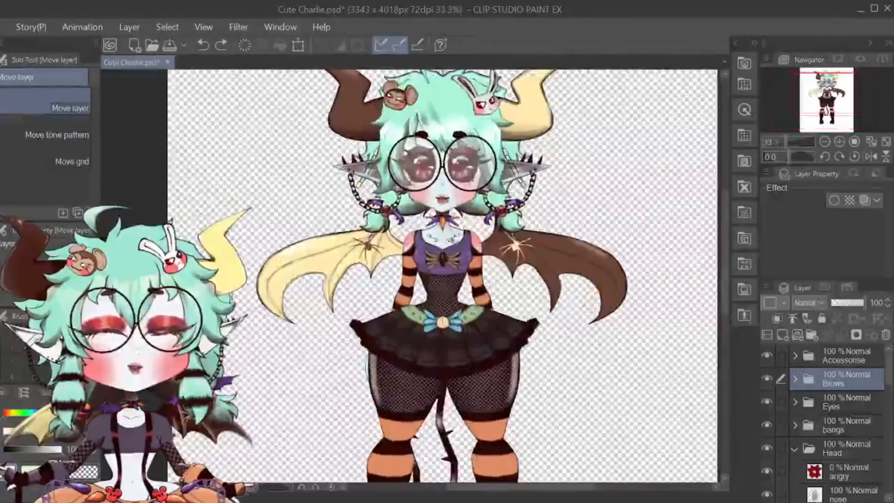
{"action": "scroll", "coordinate": [465, 280], "scroll_direction": "down", "scroll_amount": 3}
{"action": "scroll", "coordinate": [465, 280], "scroll_direction": "up", "scroll_amount": 2}
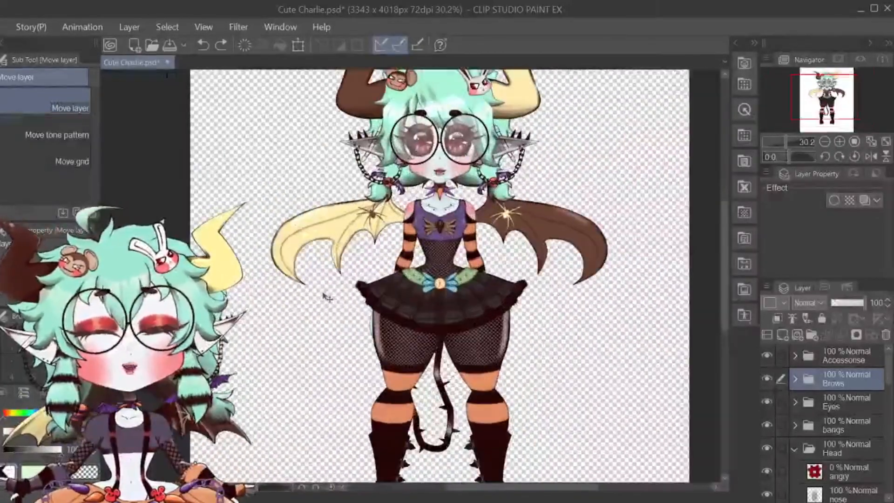